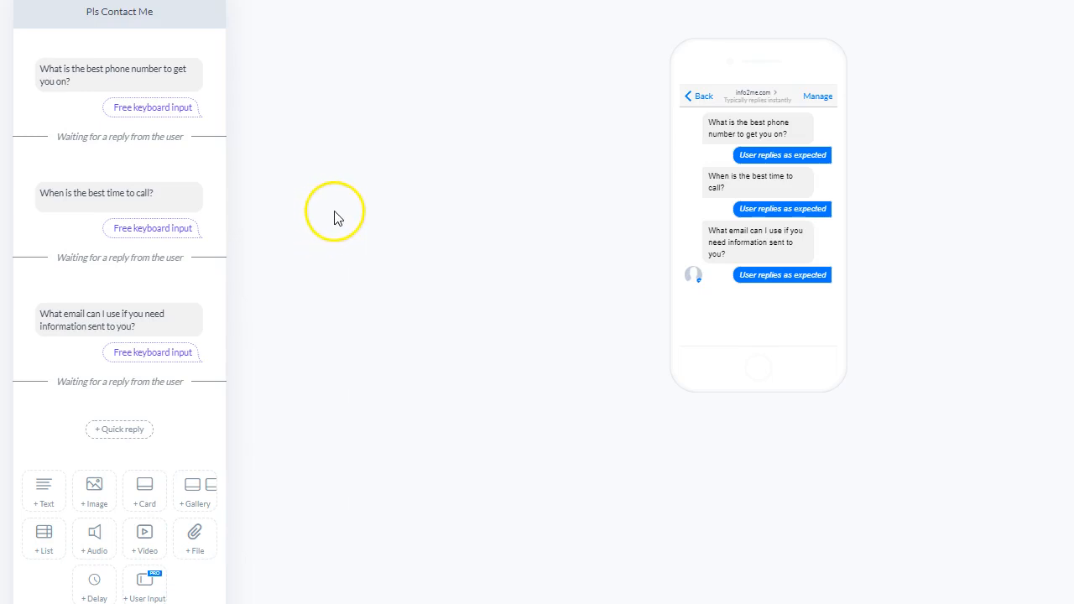
# Step: Review the user input settings of the phone number question, including the available reply types
pyautogui.click(147, 115)
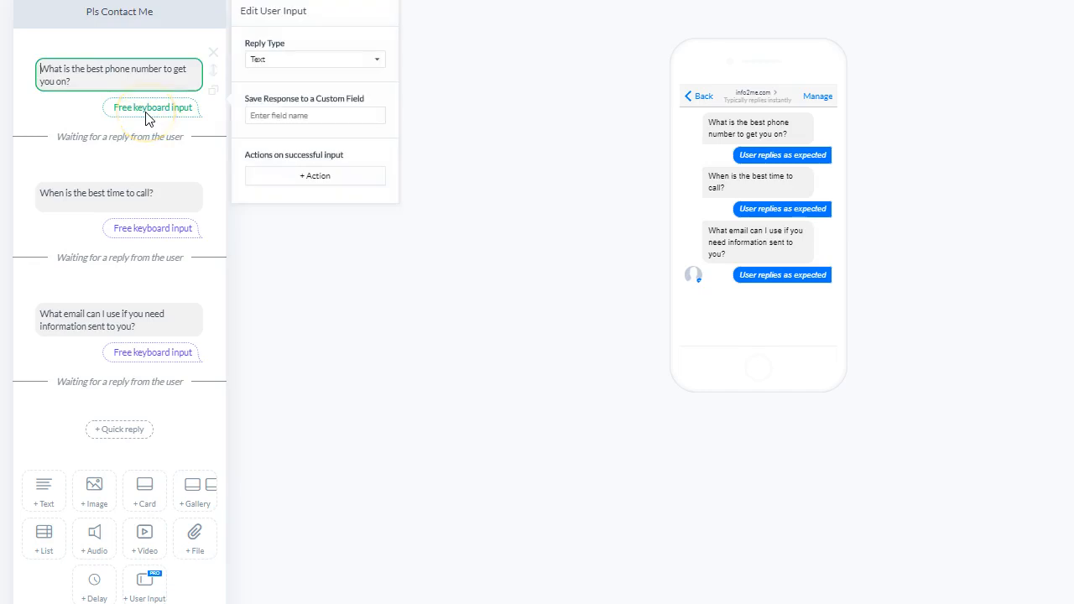
pyautogui.click(271, 65)
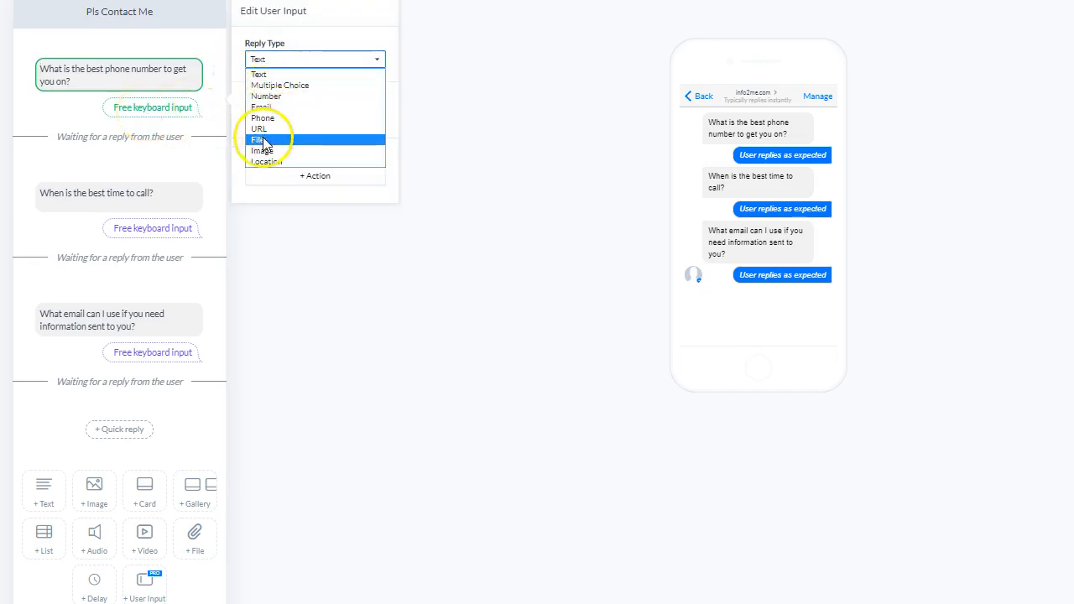
pyautogui.click(492, 84)
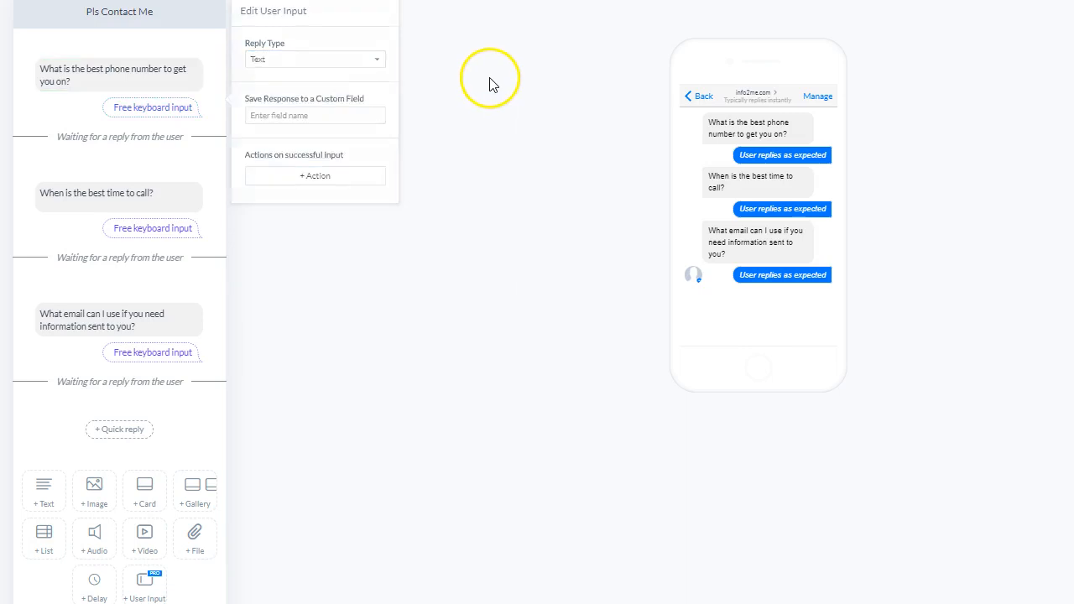
pyautogui.click(186, 113)
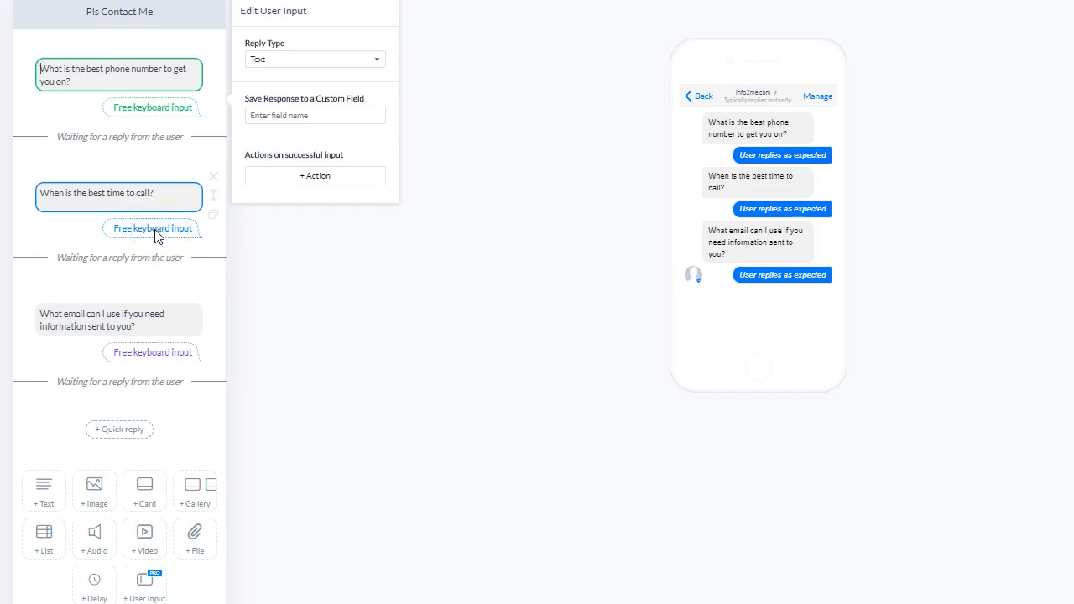
# Step: Review the email question's user input settings and its Completed Demo tag action, leaving both as they are
pyautogui.click(155, 352)
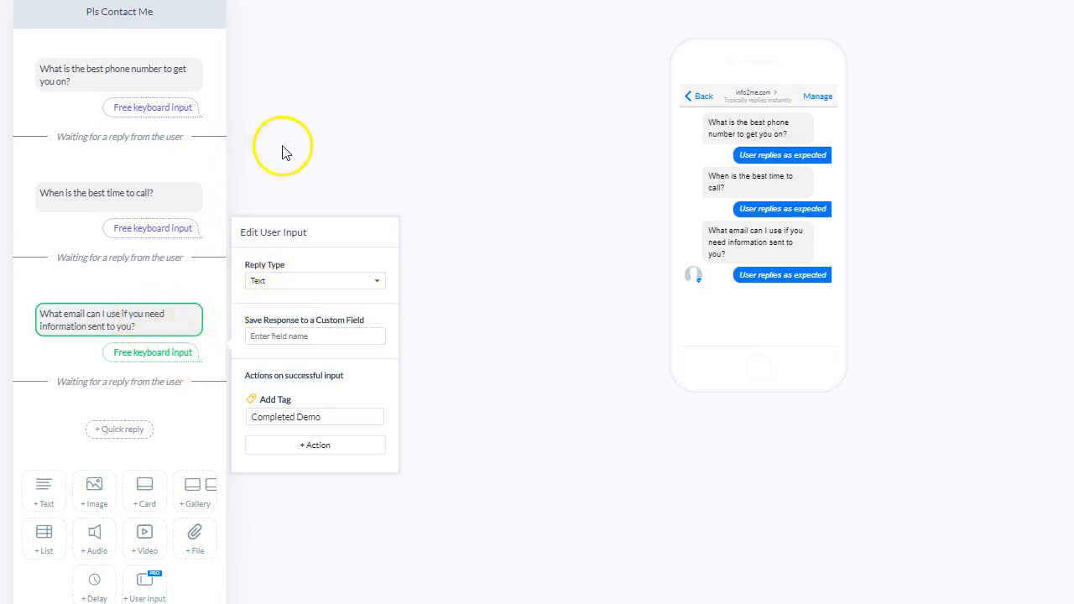
pyautogui.click(418, 129)
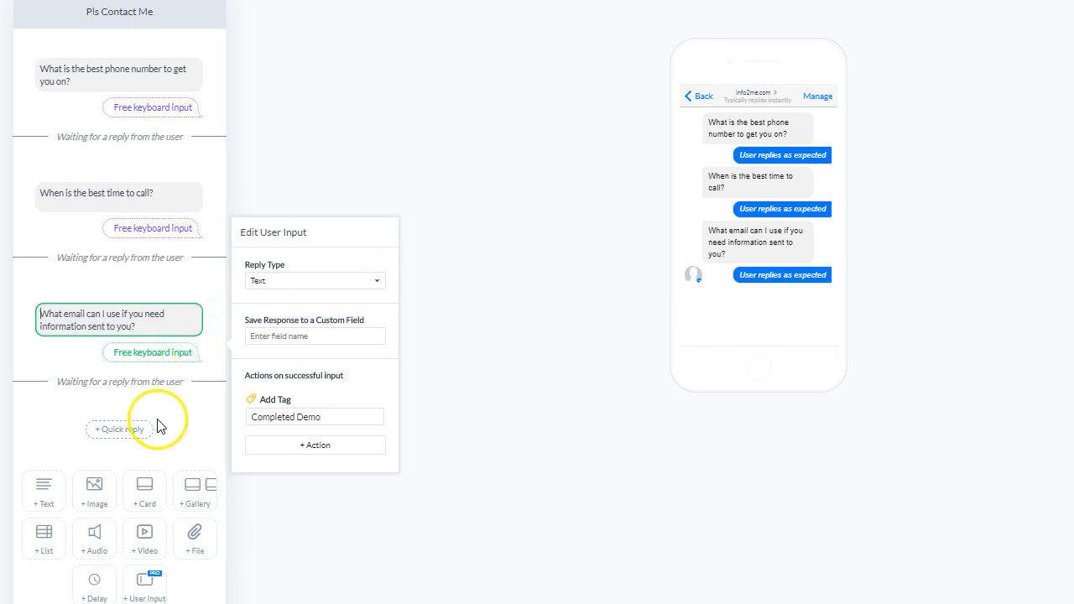
pyautogui.click(296, 417)
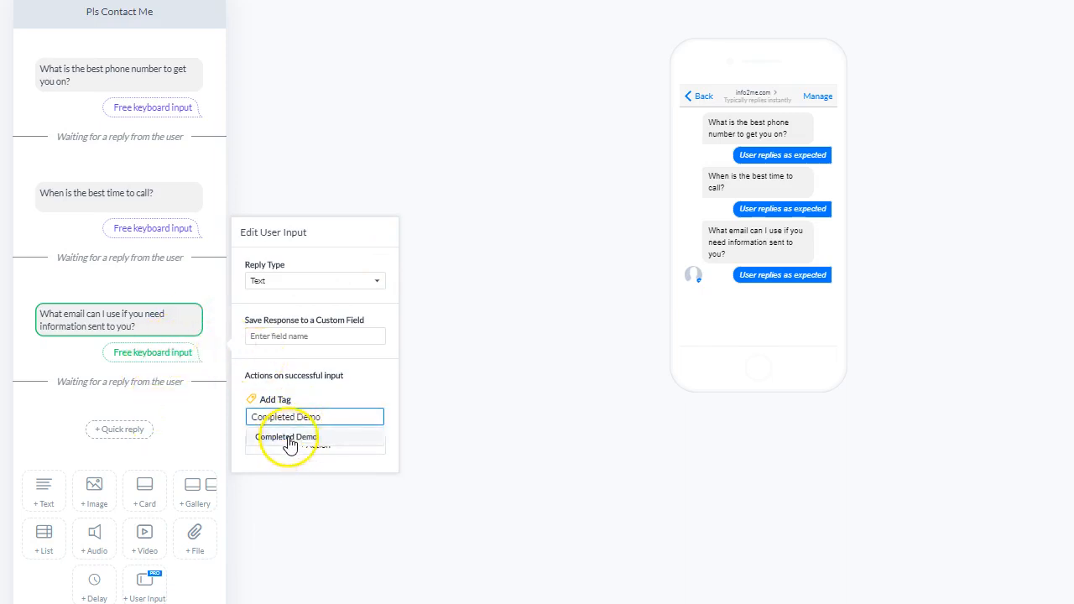
pyautogui.click(486, 436)
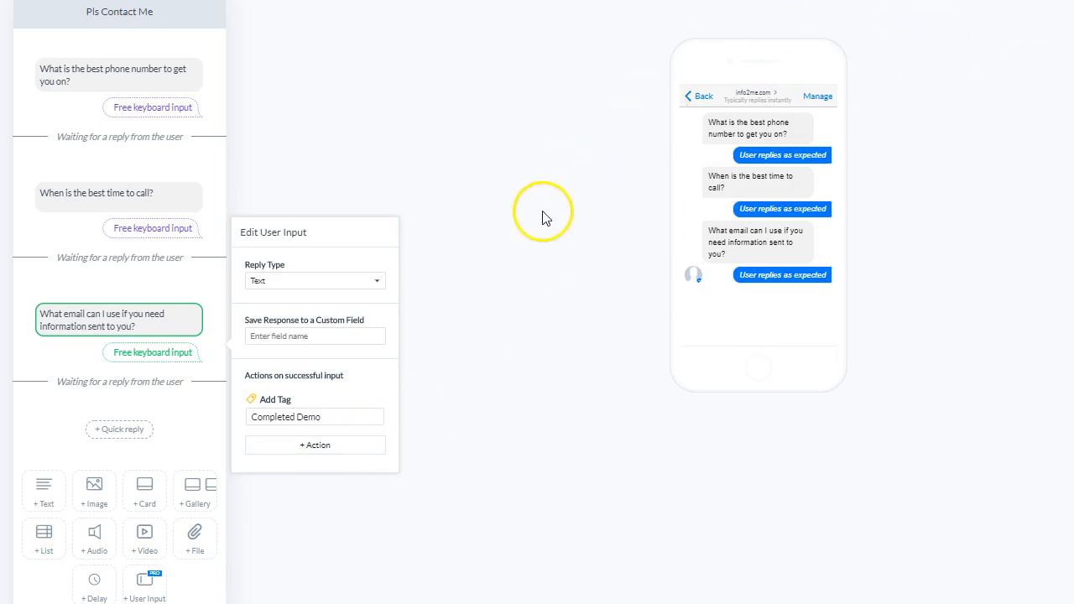
pyautogui.click(540, 242)
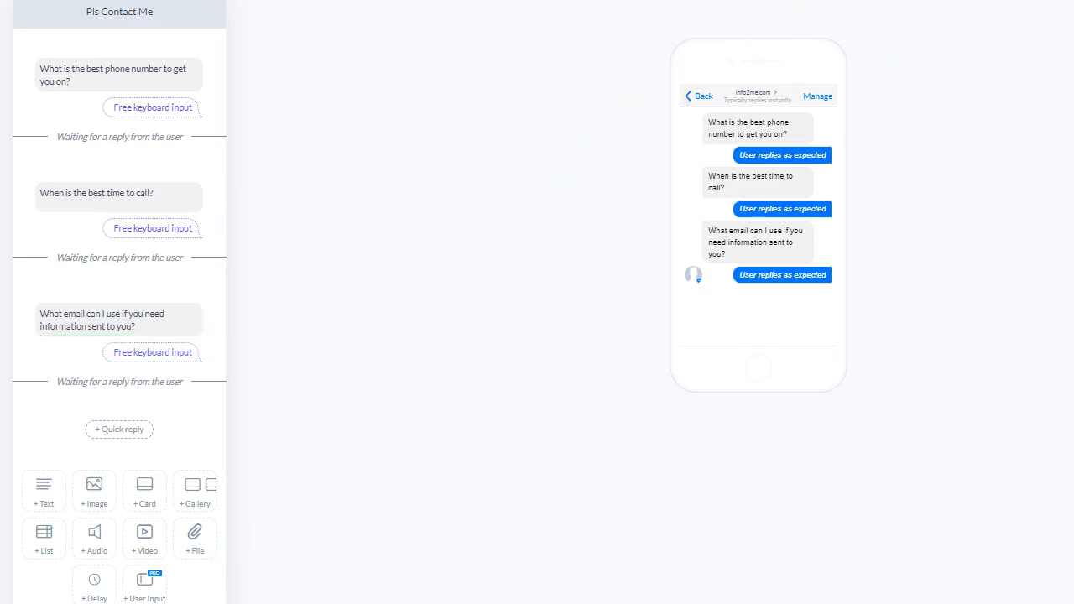
# Step: Switch to the Google Sheets lead sheet and add the headers Follow up 1, Follow up 2 and Follow up 3 in O1:Q1
pyautogui.click(1016, 18)
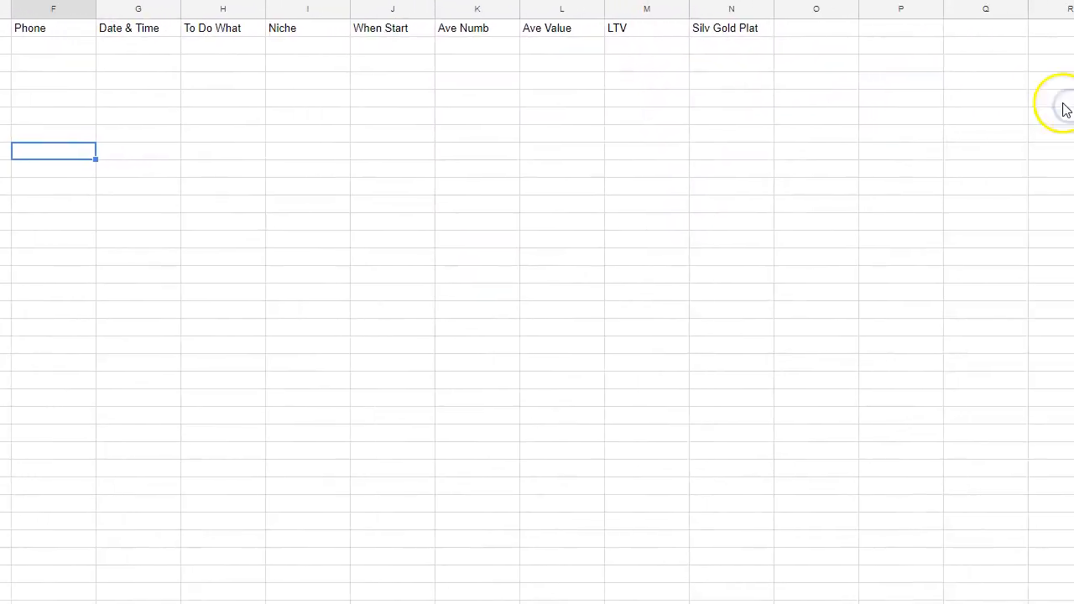
pyautogui.click(820, 31)
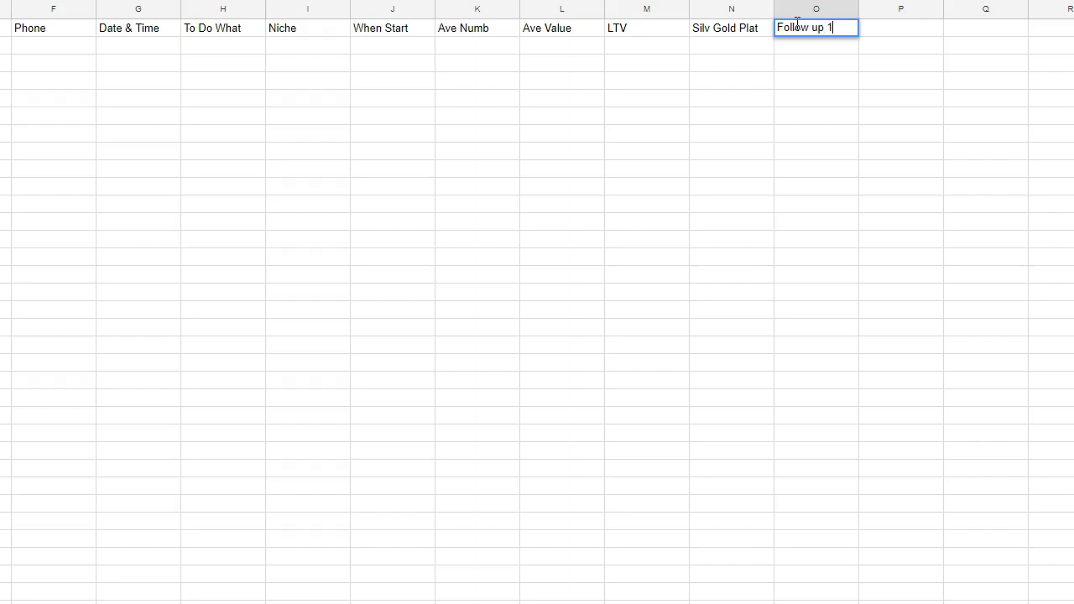
pyautogui.click(830, 100)
pyautogui.click(829, 31)
pyautogui.moveTo(858, 36); pyautogui.dragTo(987, 35)
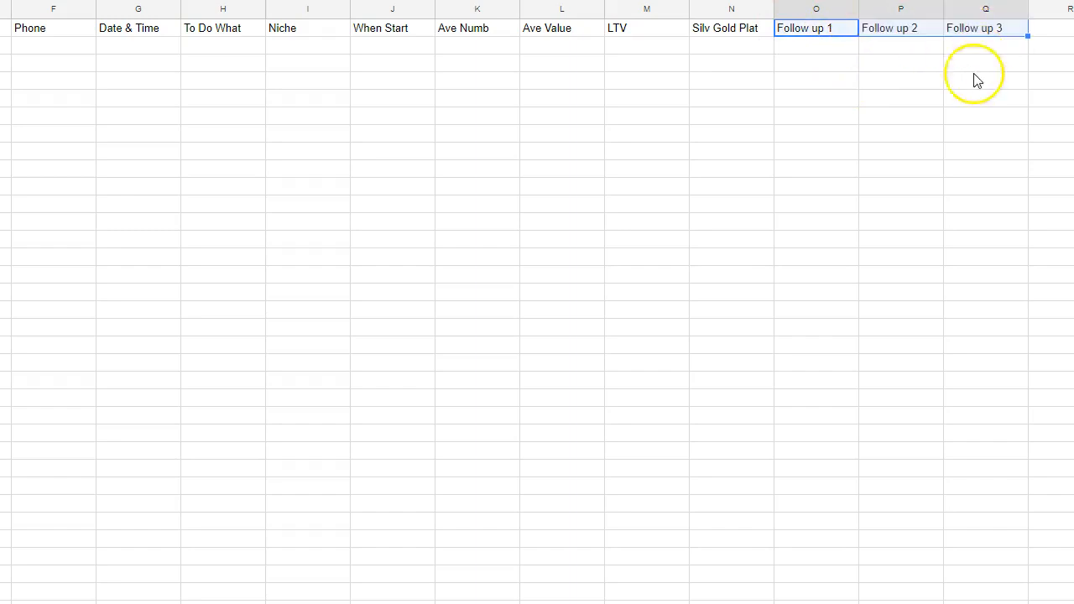
pyautogui.click(904, 118)
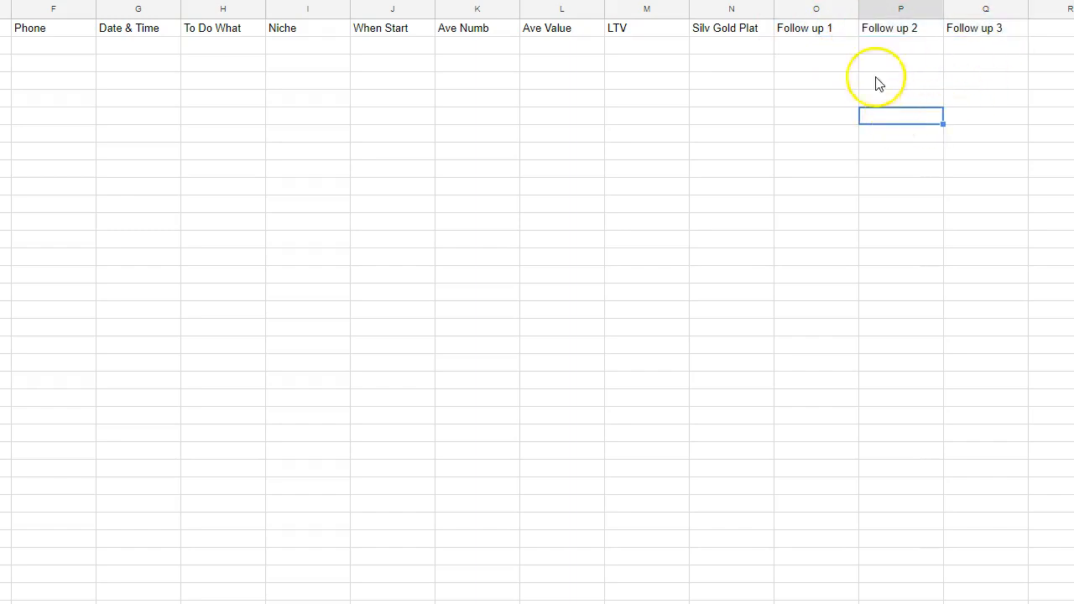
# Step: Create a conditional formatting rule for cell O2 that fills it bright green when the text contains "yes"
pyautogui.click(810, 48)
pyautogui.rightClick(809, 49)
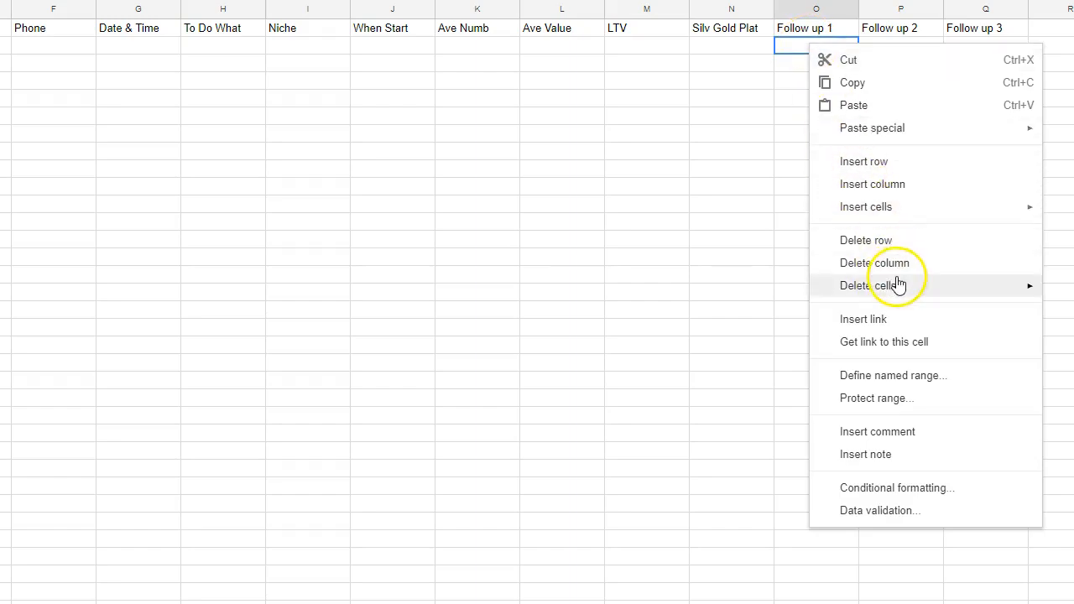
pyautogui.moveTo(900, 283)
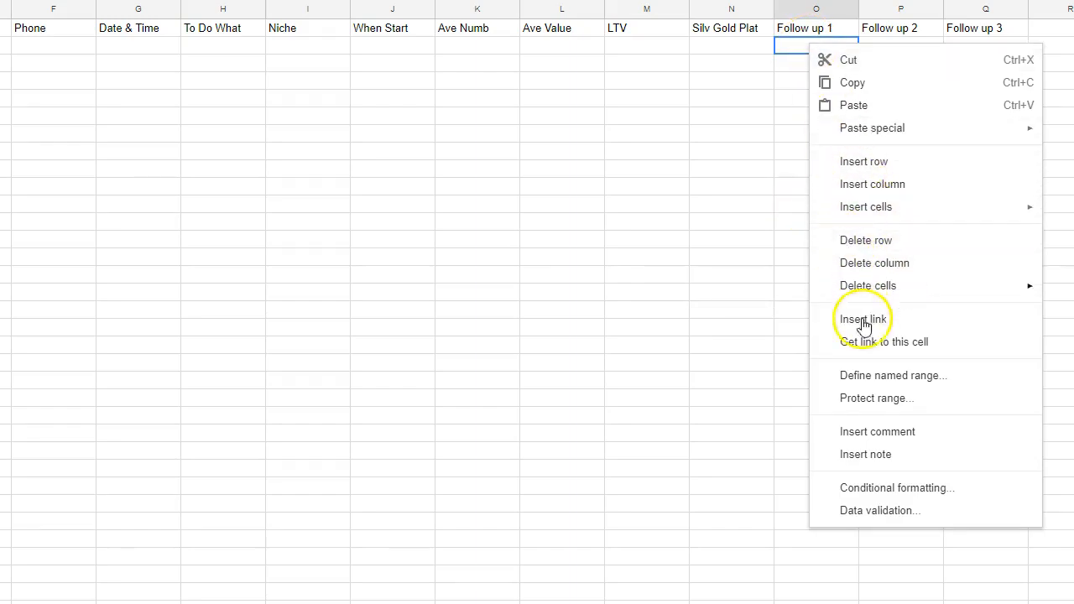
pyautogui.click(877, 489)
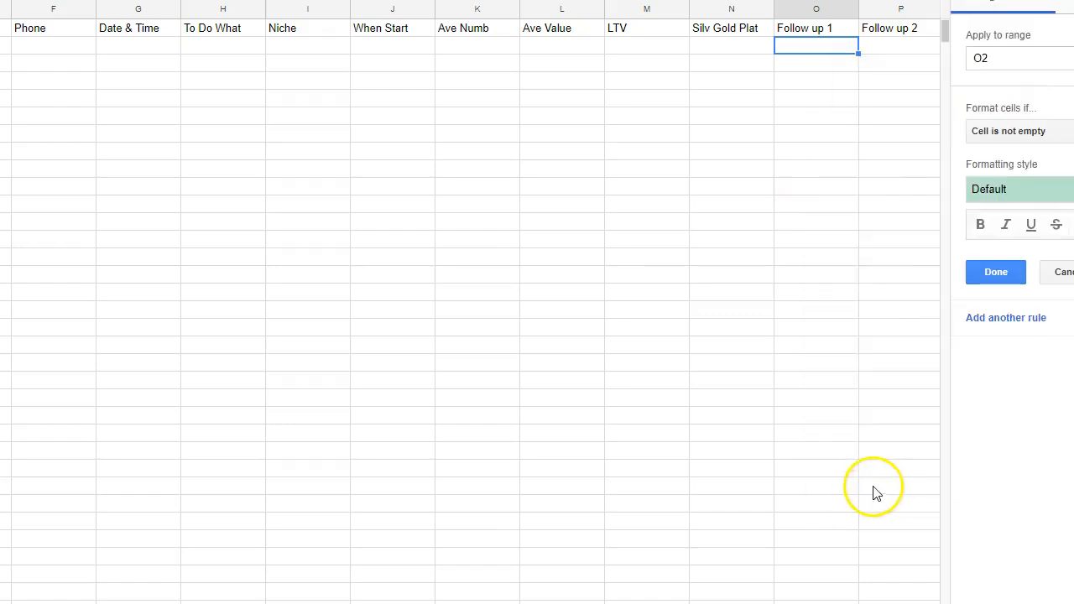
pyautogui.click(980, 56)
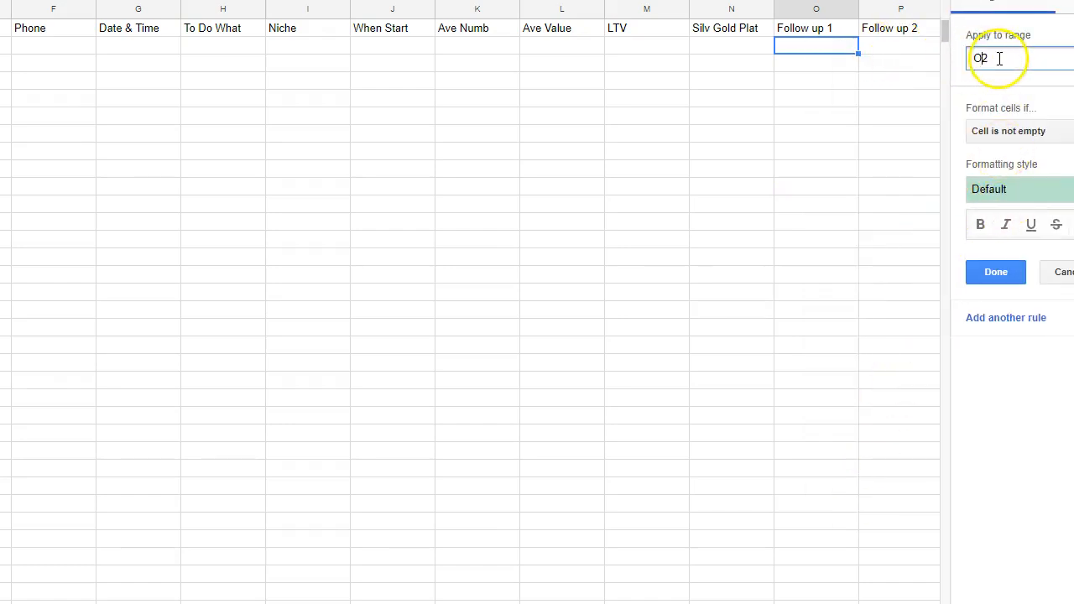
pyautogui.click(989, 134)
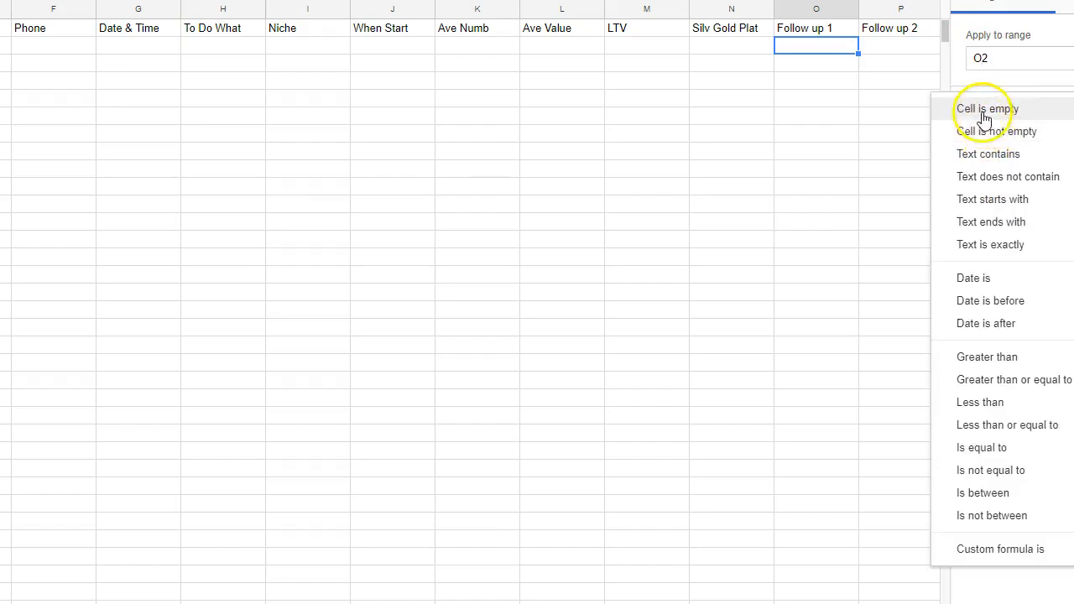
pyautogui.click(977, 155)
pyautogui.click(980, 160)
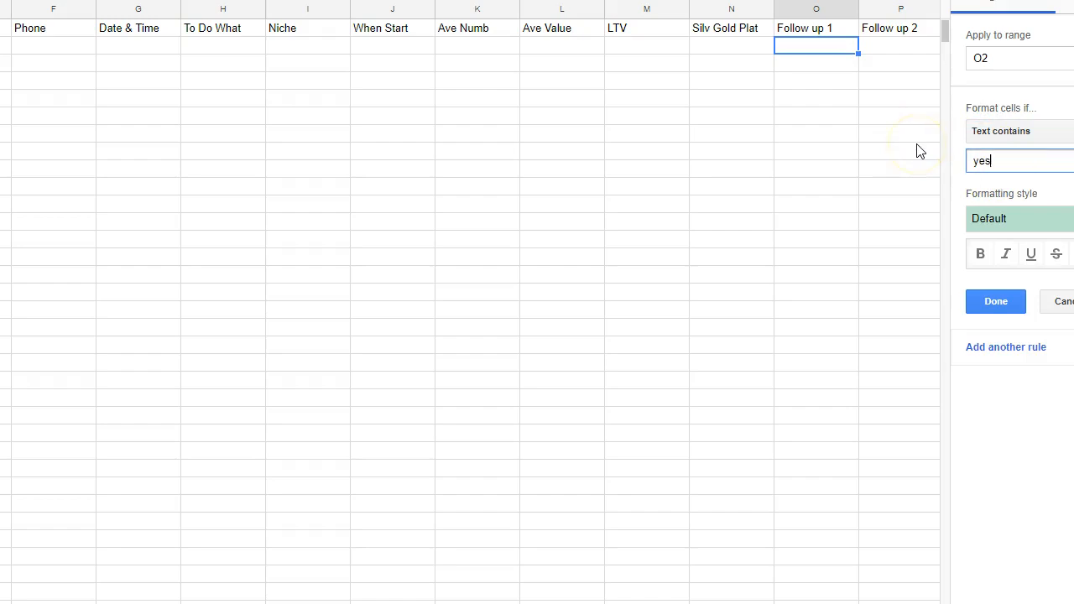
pyautogui.click(1073, 254)
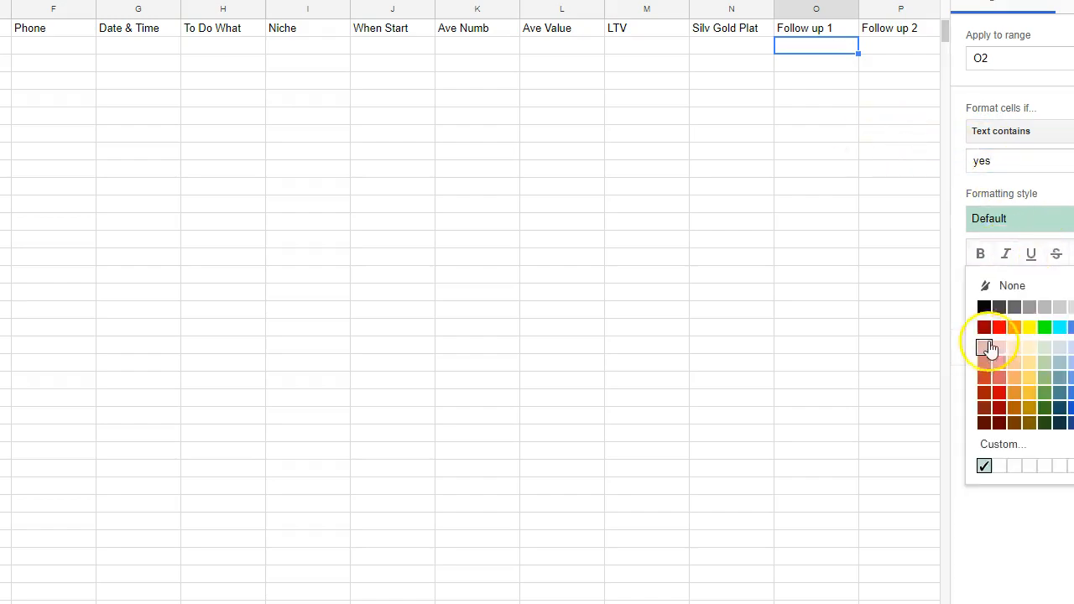
pyautogui.click(1044, 328)
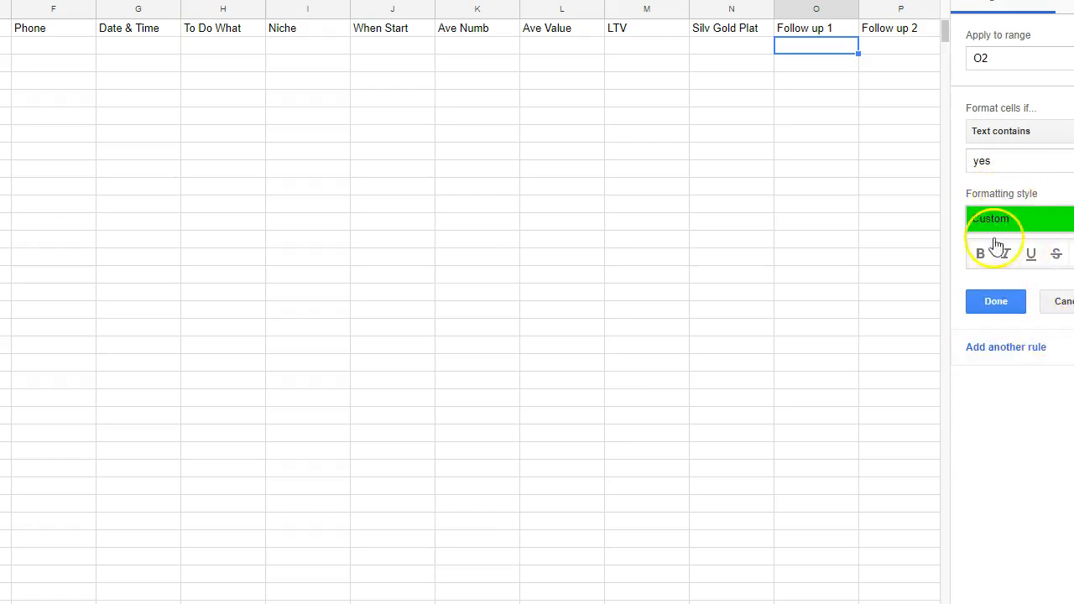
# Step: Add another conditional formatting rule for O2 that fills it red when the text contains "no", and save it
pyautogui.click(1000, 359)
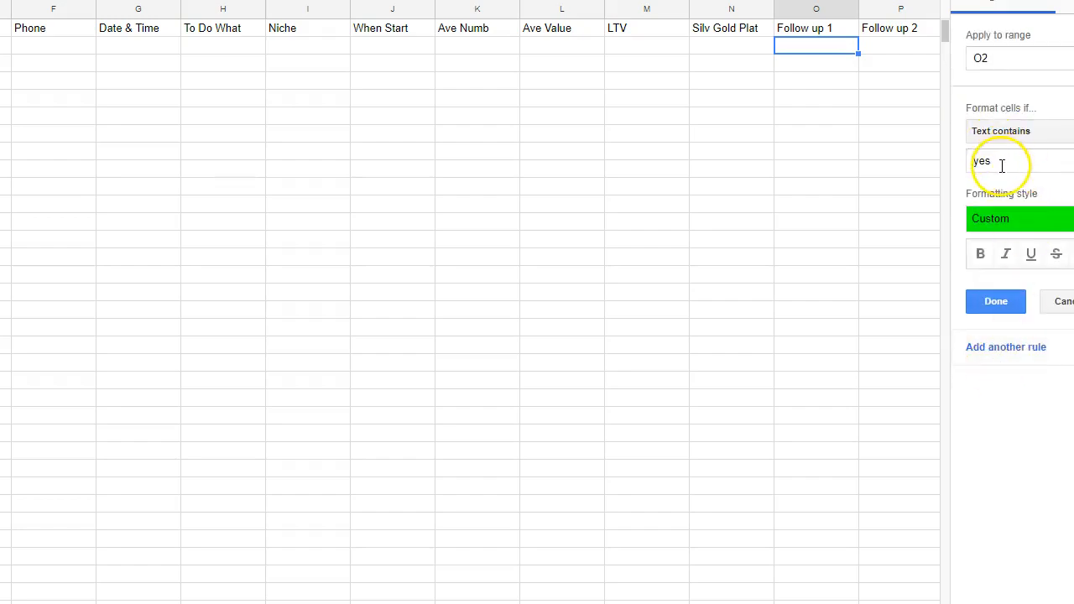
pyautogui.doubleClick(996, 161)
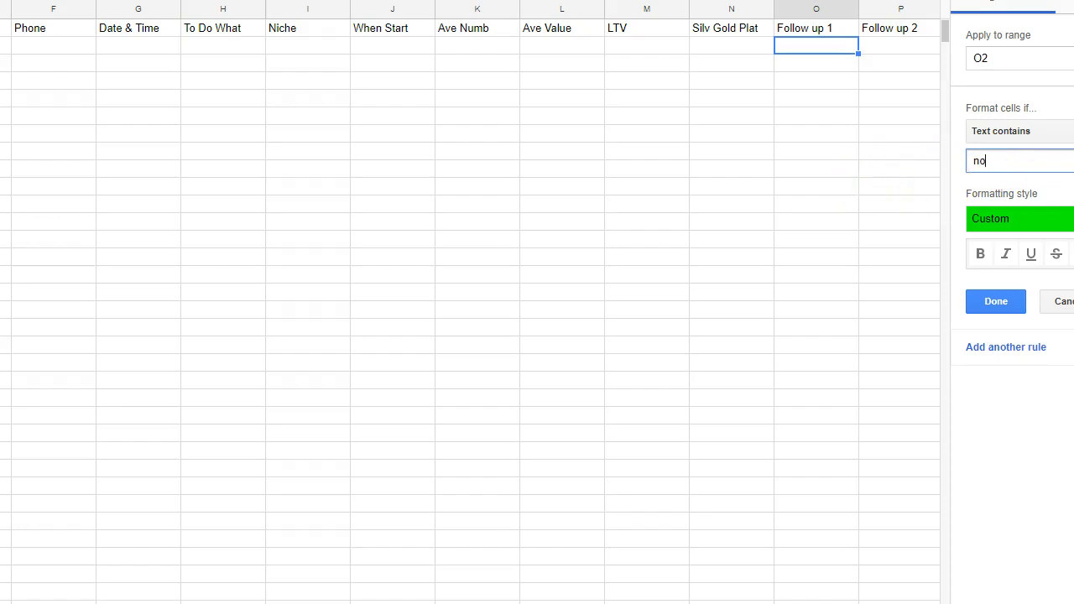
pyautogui.click(1073, 253)
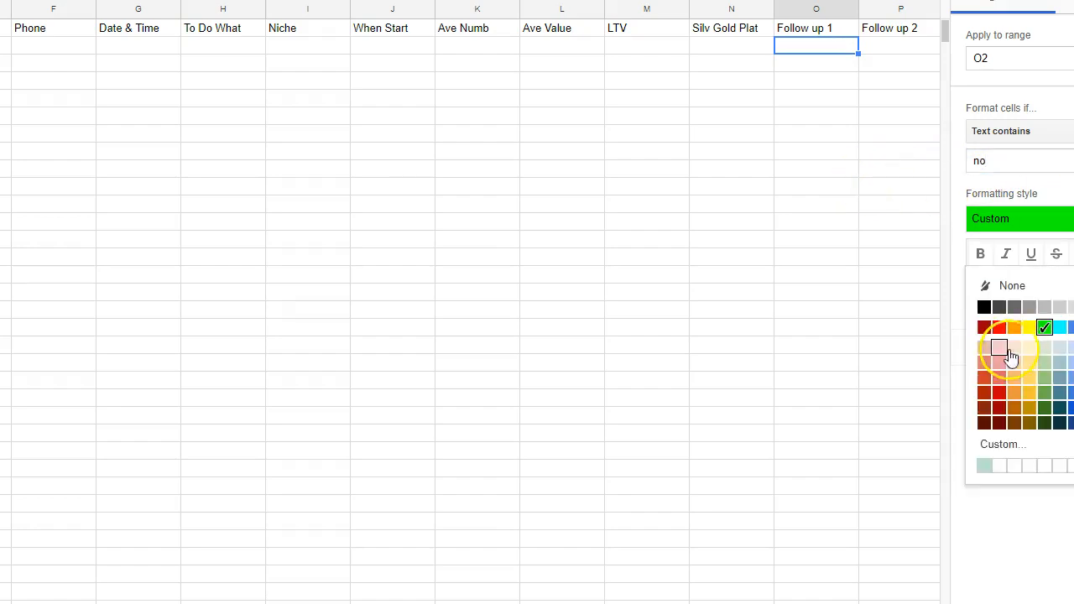
pyautogui.click(999, 329)
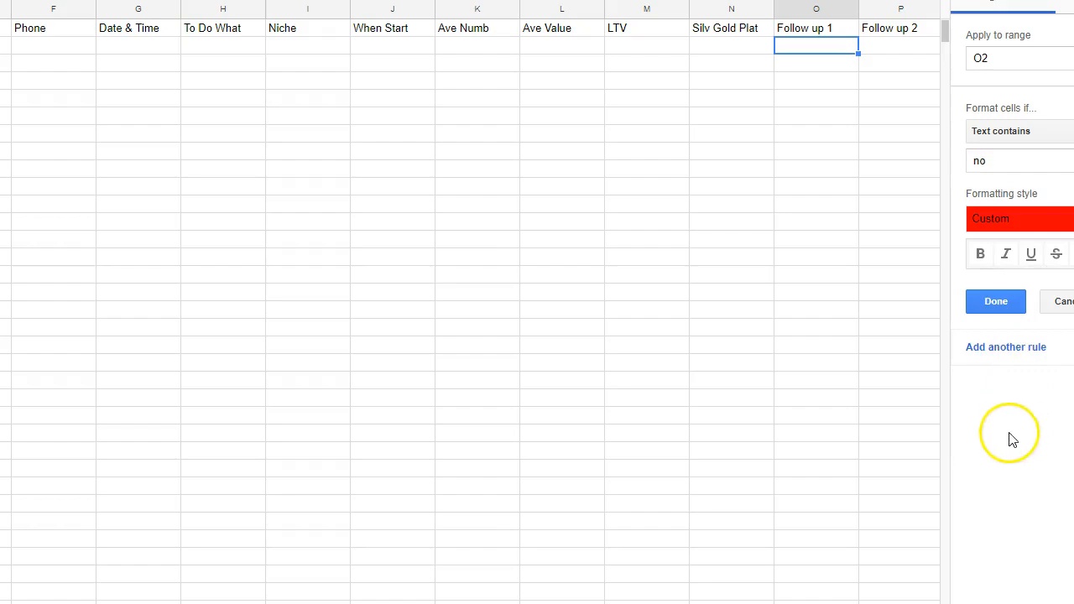
pyautogui.click(999, 302)
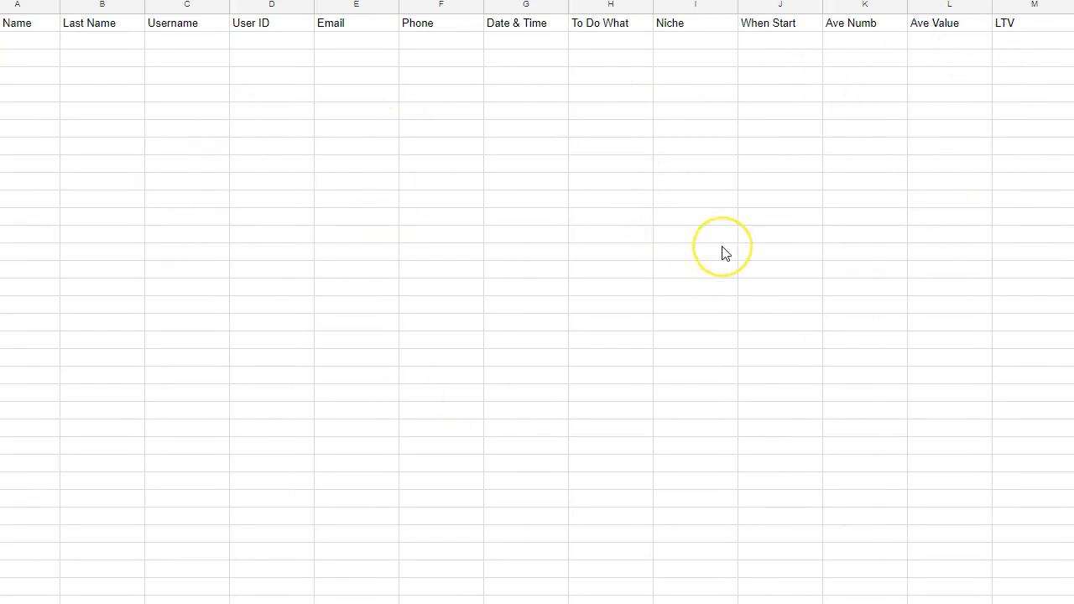
# Step: Switch to the Zapier zap, test the trigger's ManyChat account info2me.com #2 and continue to the trigger options
pyautogui.click(850, 18)
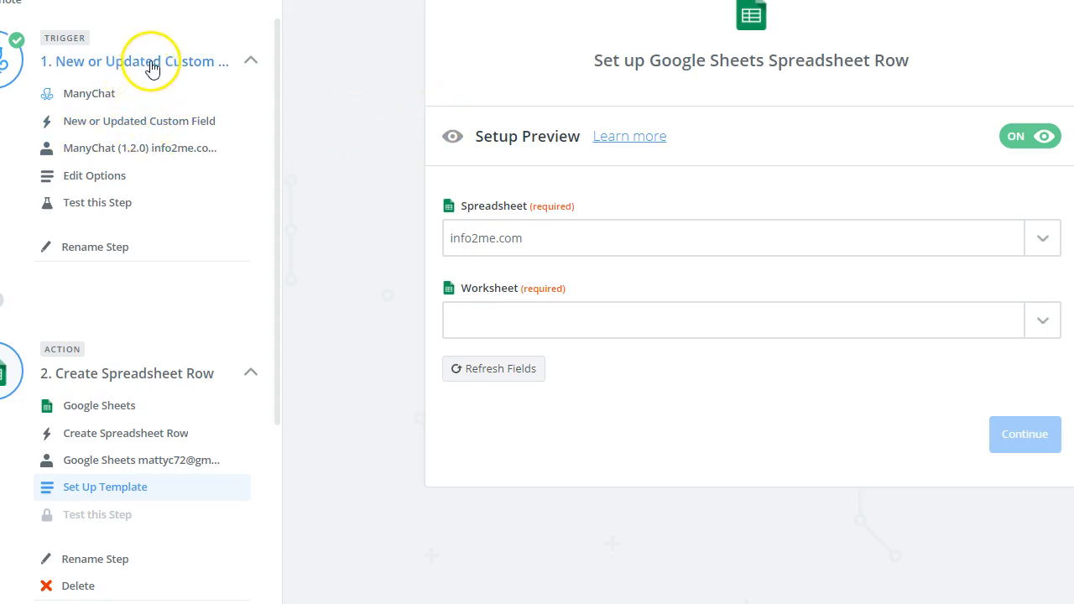
pyautogui.click(130, 151)
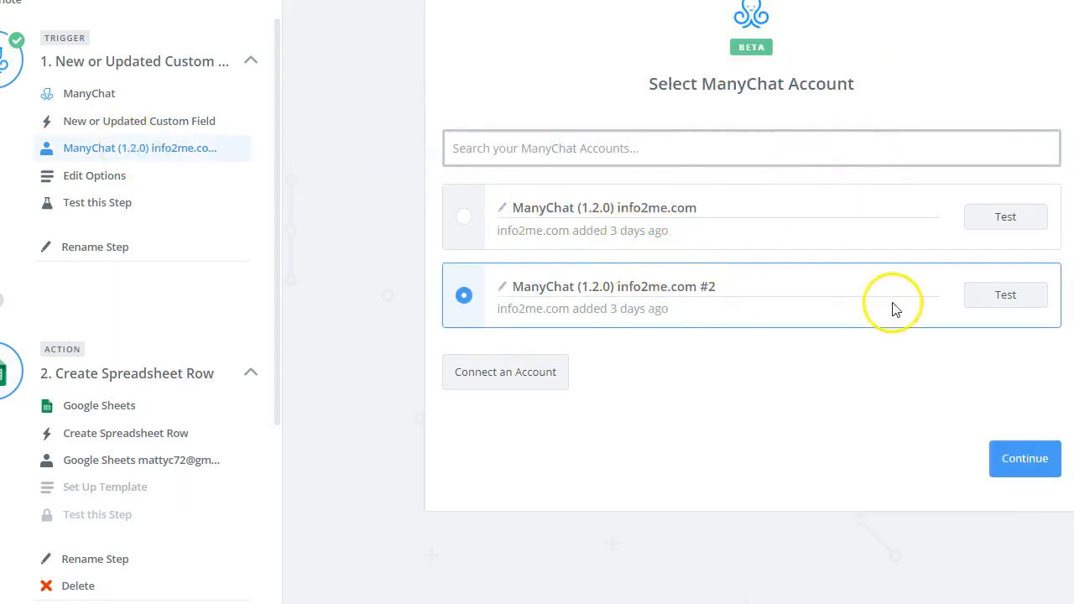
pyautogui.click(1004, 301)
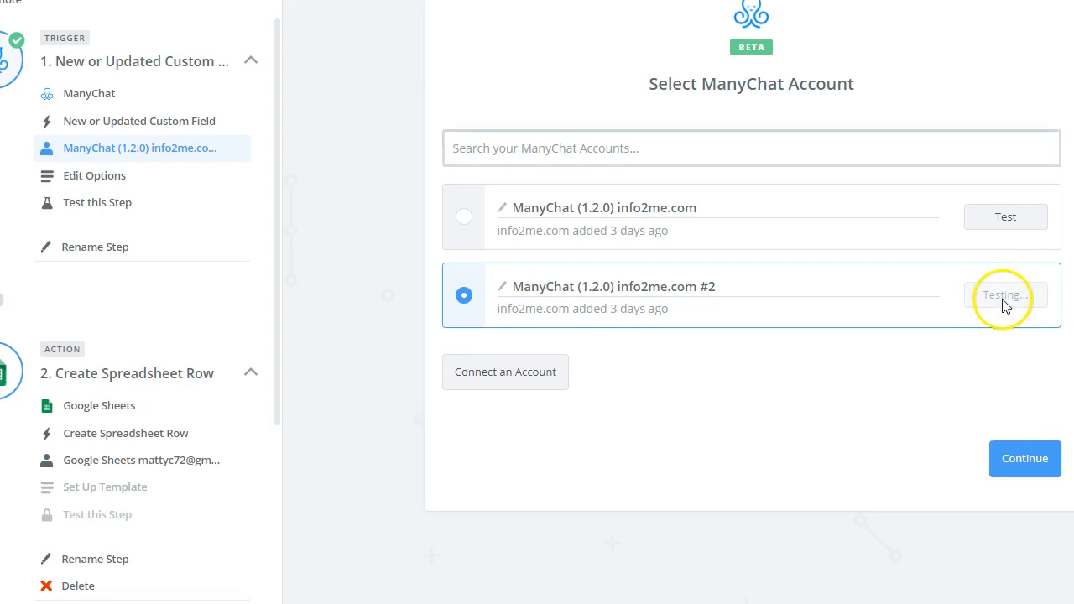
pyautogui.click(1020, 461)
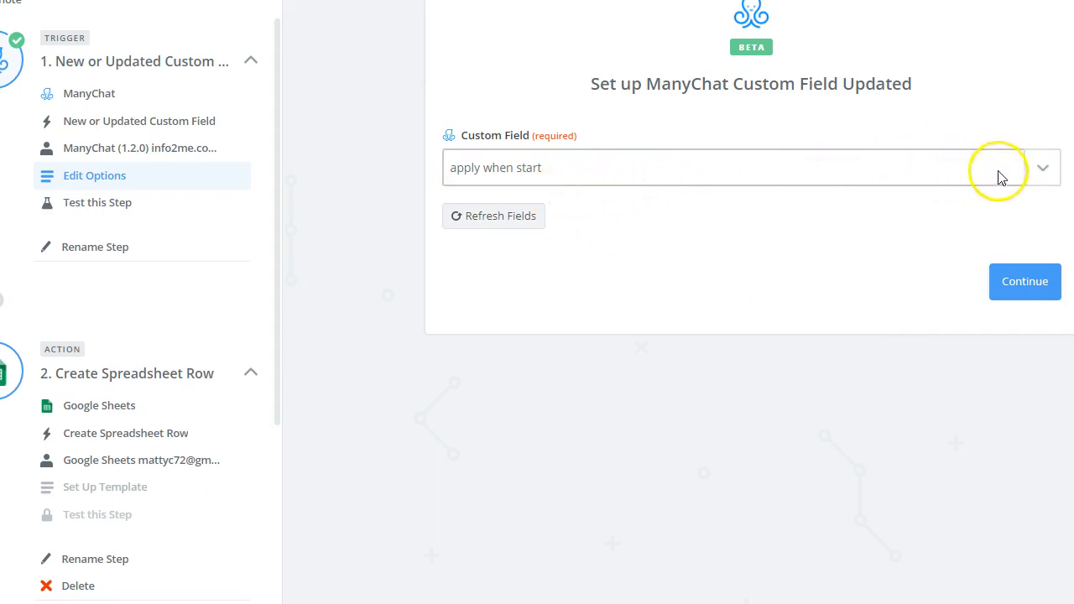
# Step: Refresh the trigger's fields and look through the ManyChat custom fields available to choose from
pyautogui.click(1042, 172)
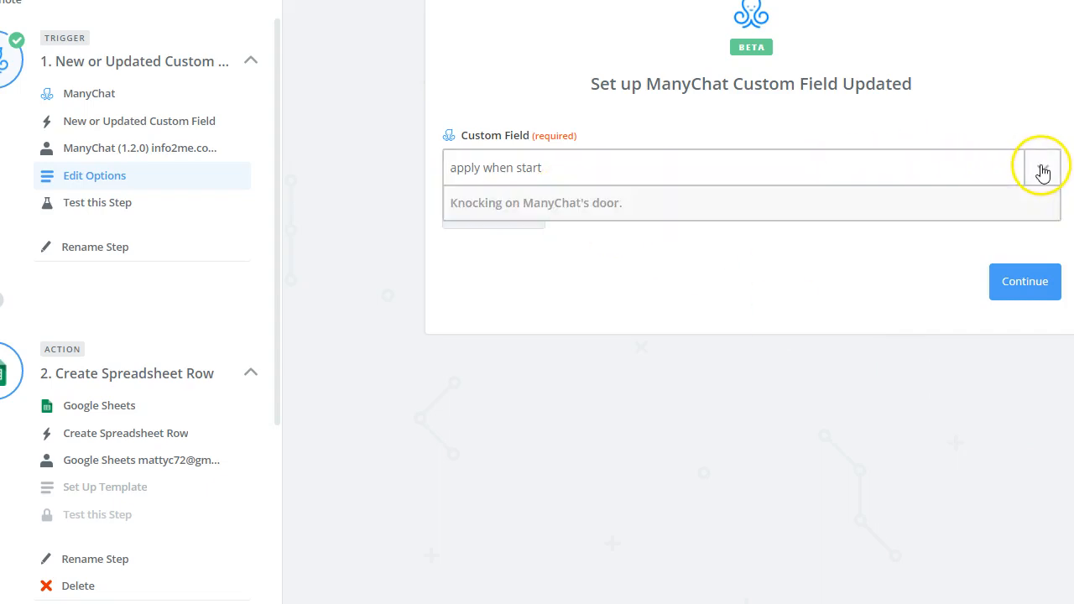
pyautogui.scroll(-3, 532, 310)
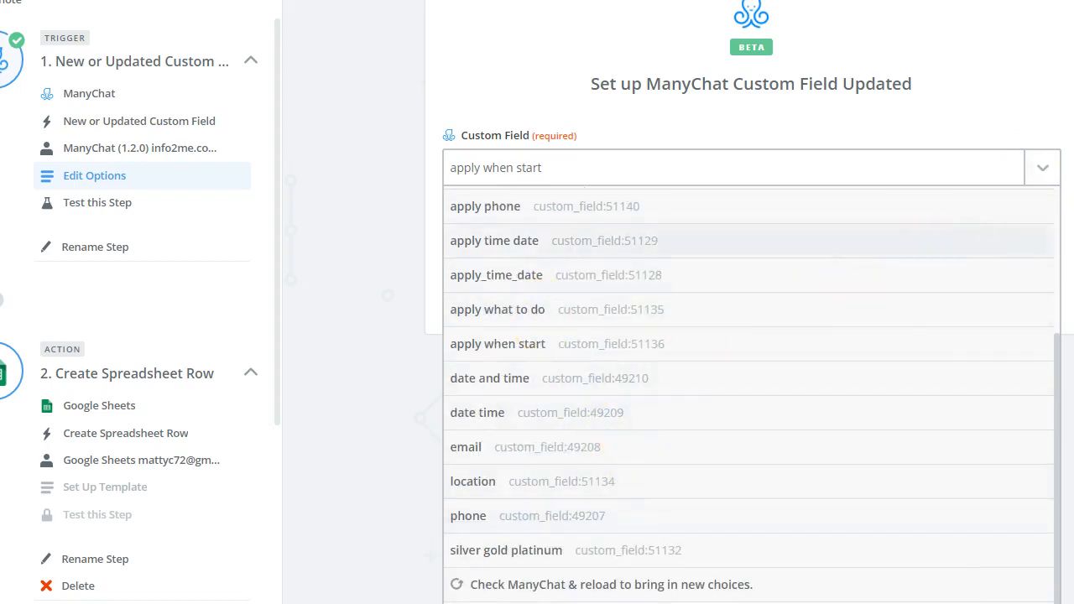
pyautogui.click(1065, 17)
pyautogui.click(518, 227)
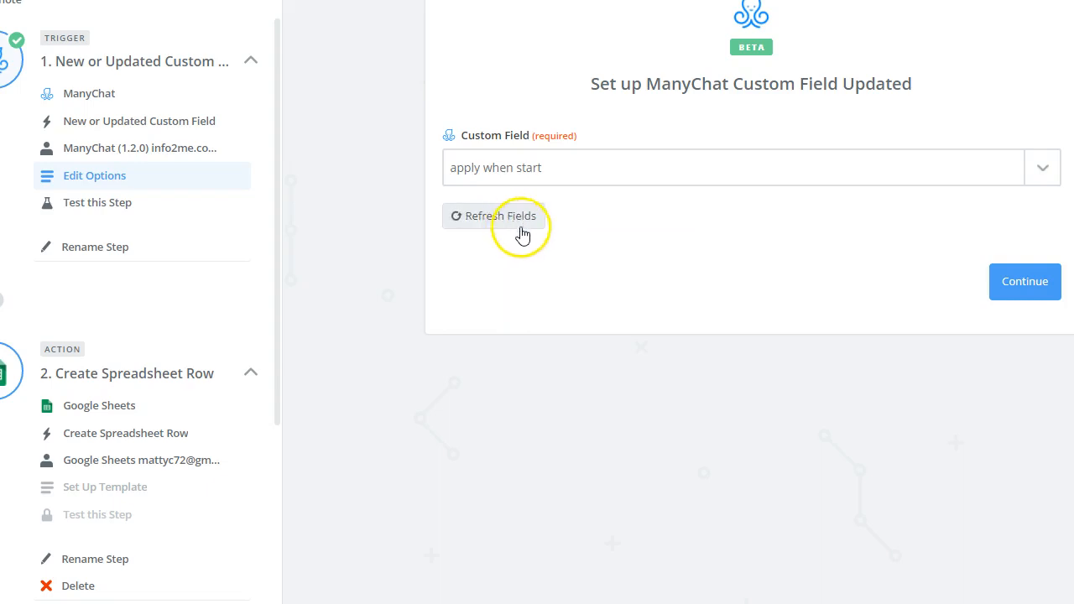
pyautogui.click(549, 171)
pyautogui.scroll(-1, 573, 372)
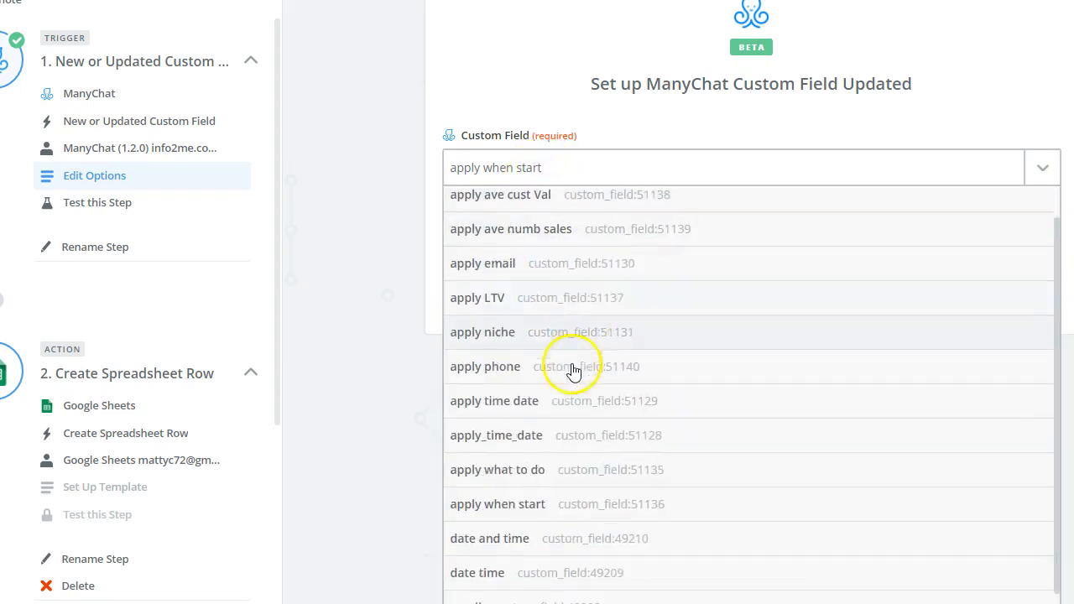
pyautogui.scroll(-2, 573, 372)
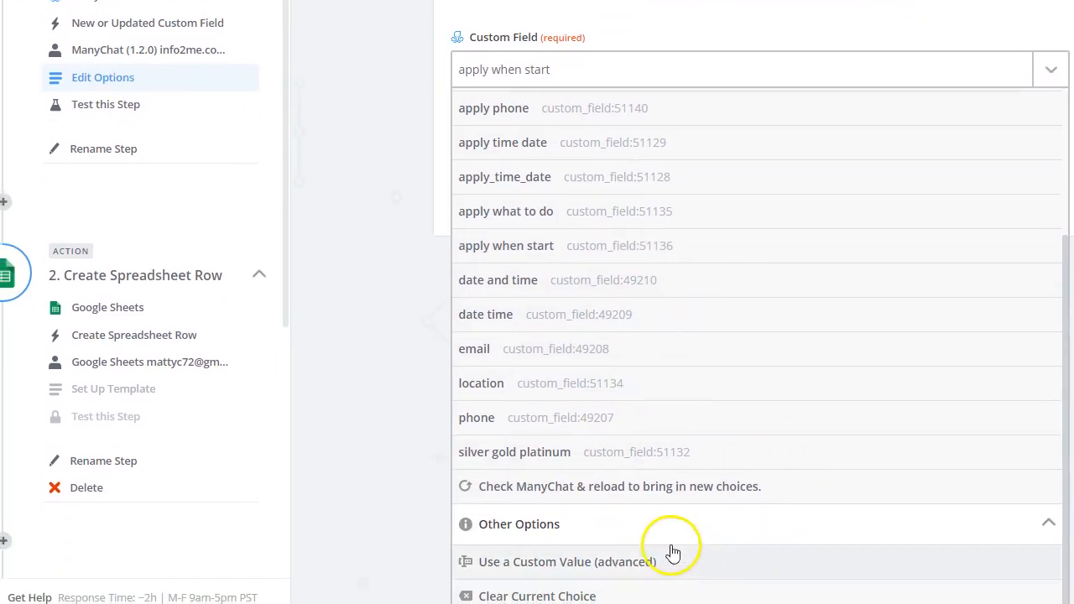
# Step: Look through the trigger's custom field choices and reload them from ManyChat
pyautogui.scroll(2, 638, 364)
pyautogui.scroll(1, 642, 364)
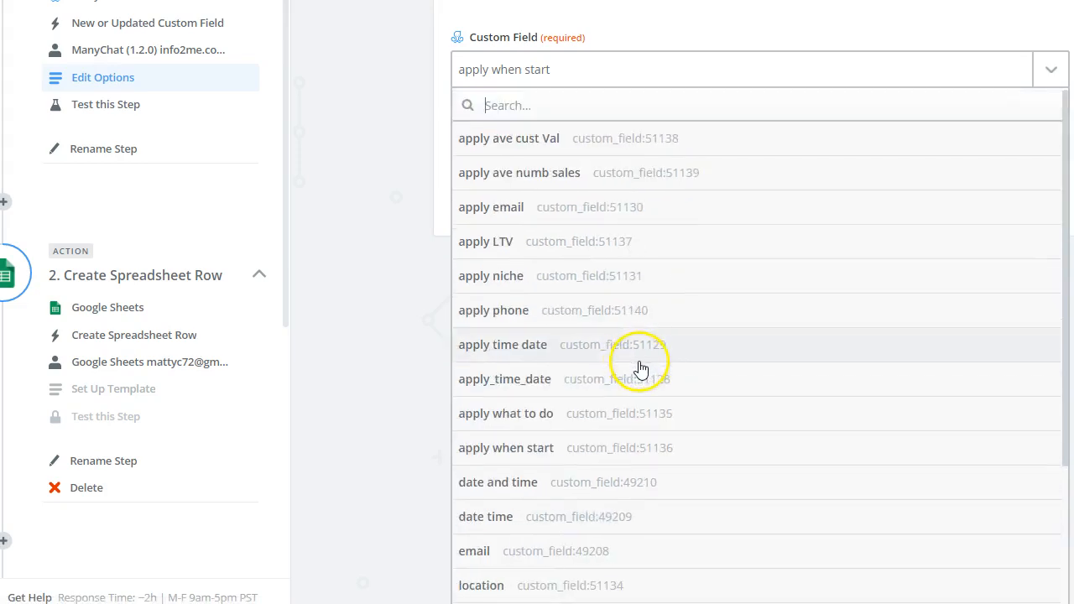
pyautogui.scroll(-3, 642, 364)
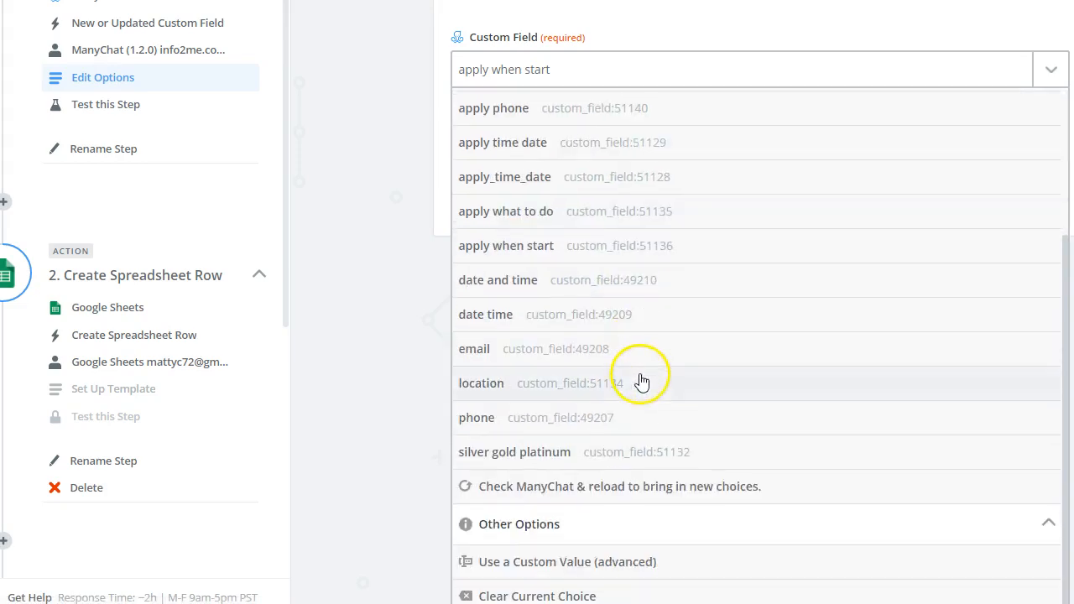
pyautogui.click(663, 486)
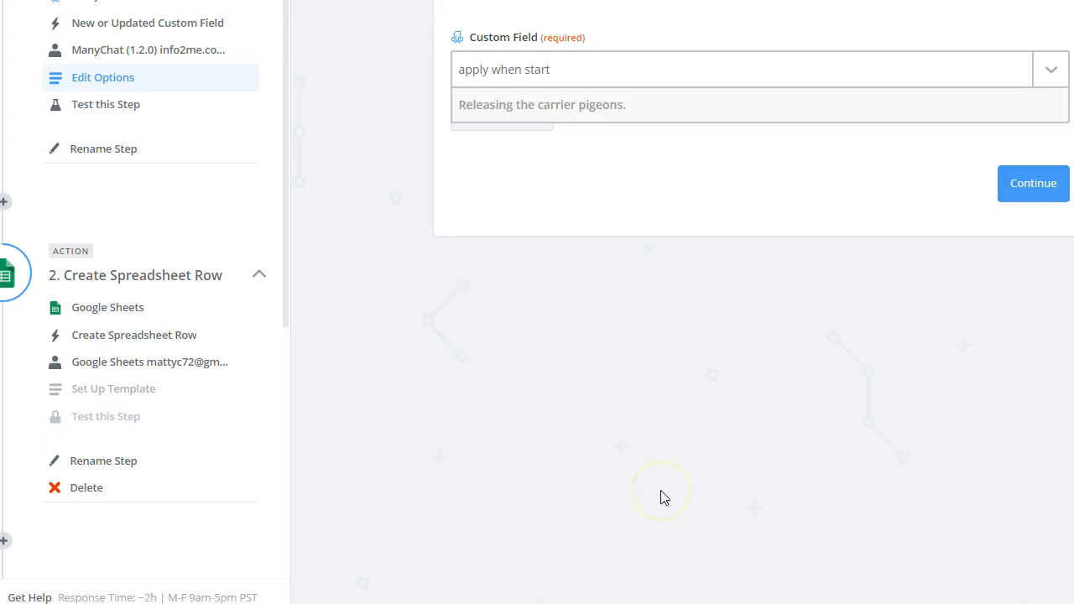
pyautogui.scroll(-3, 619, 353)
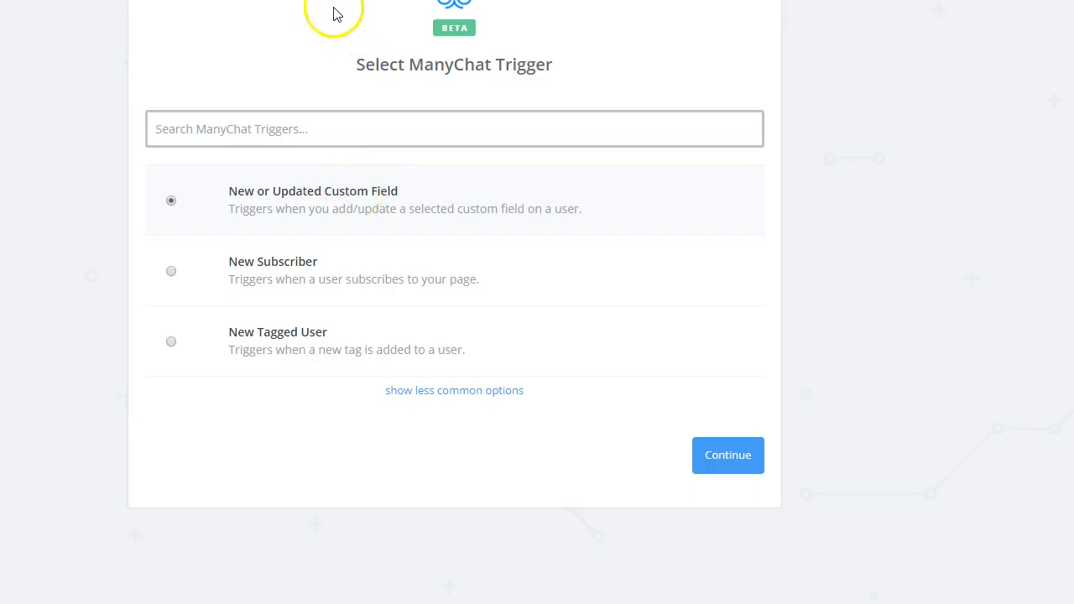
# Step: Change the ManyChat trigger to New Tagged User, test the info2me.com #2 account and continue to the tag setup
pyautogui.click(262, 332)
pyautogui.click(713, 458)
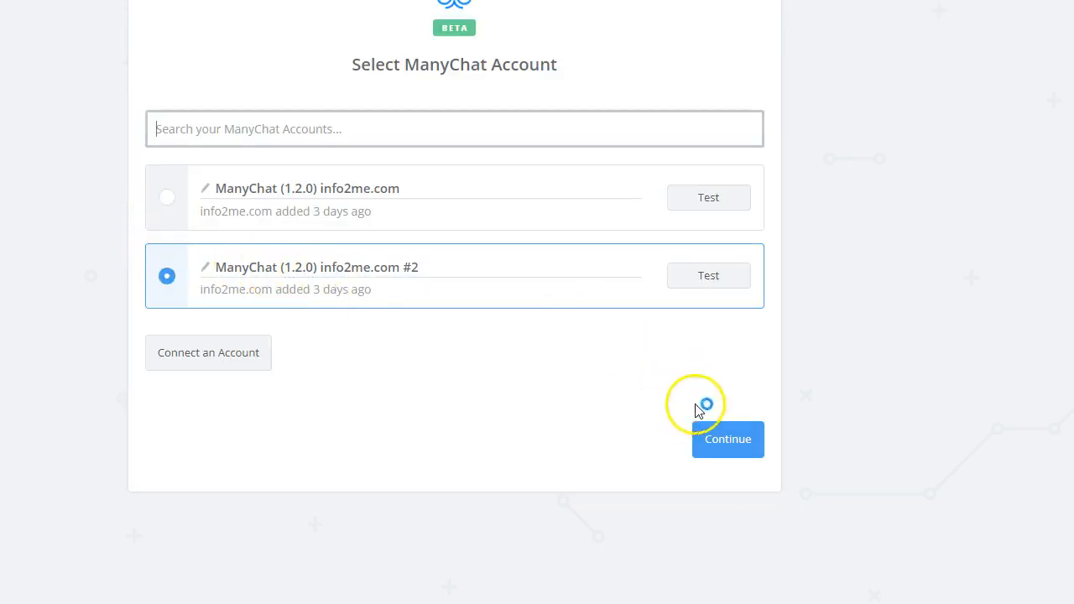
pyautogui.click(704, 284)
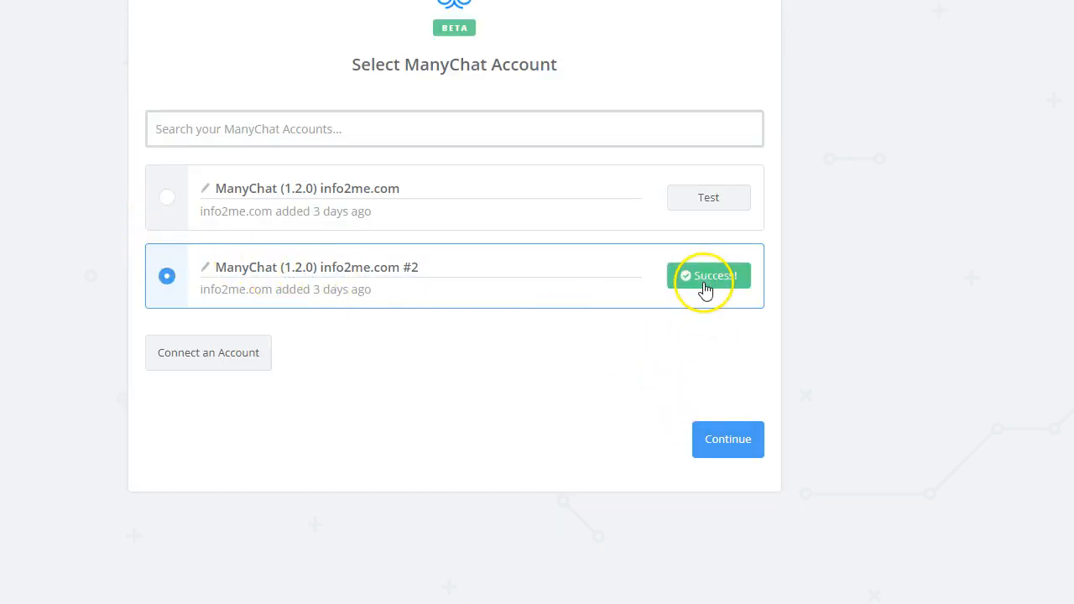
pyautogui.click(724, 436)
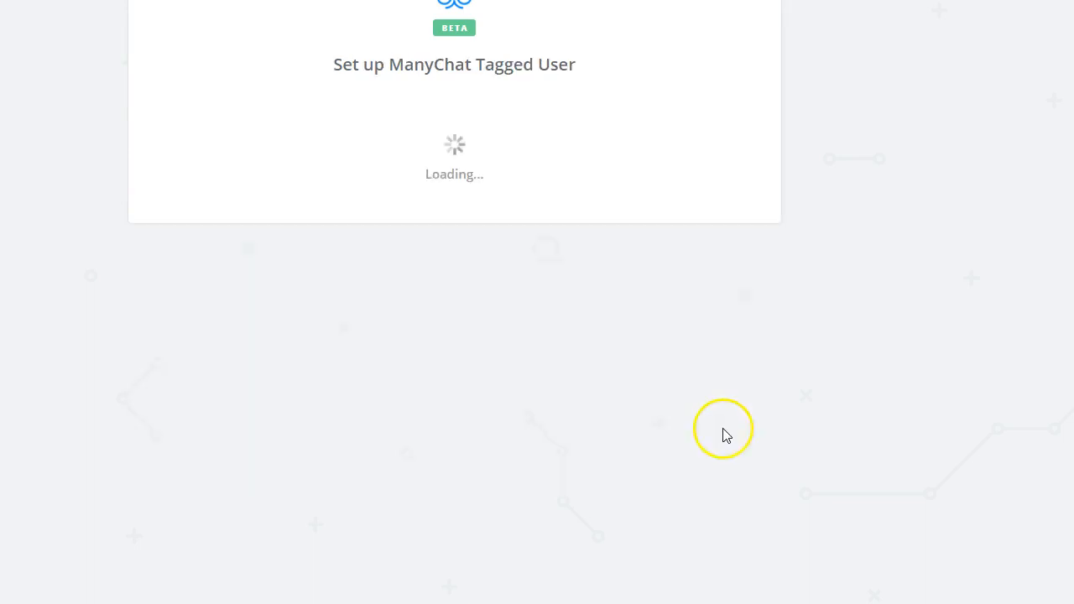
# Step: Set the trigger's tag to Completed Demo and continue to the trigger test
pyautogui.click(737, 152)
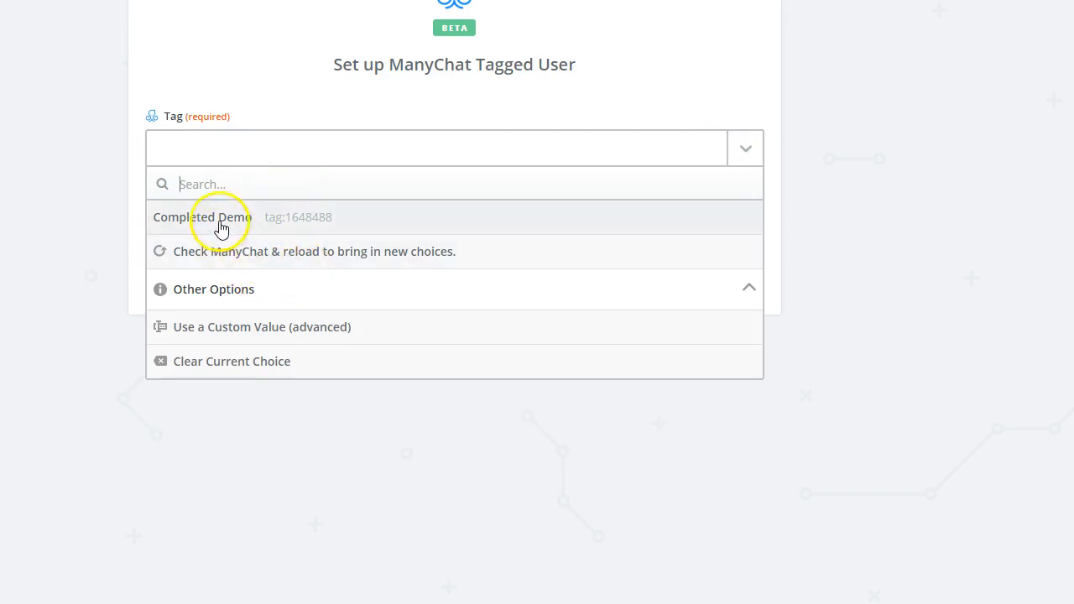
pyautogui.click(221, 225)
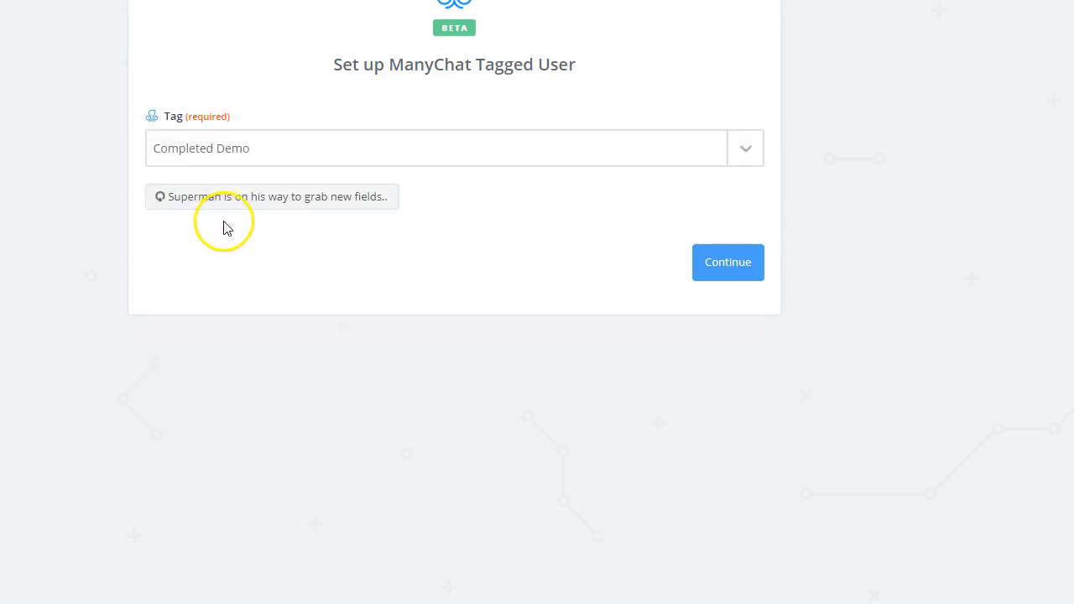
pyautogui.click(719, 268)
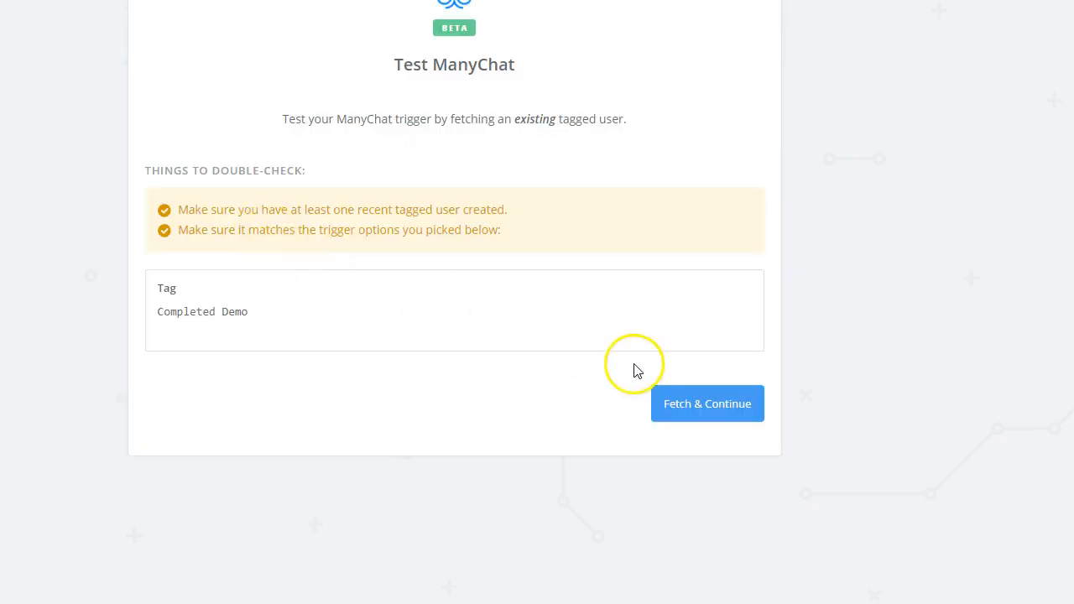
# Step: Test the trigger by fetching an existing tagged user and continue to the Google Sheets action
pyautogui.click(684, 400)
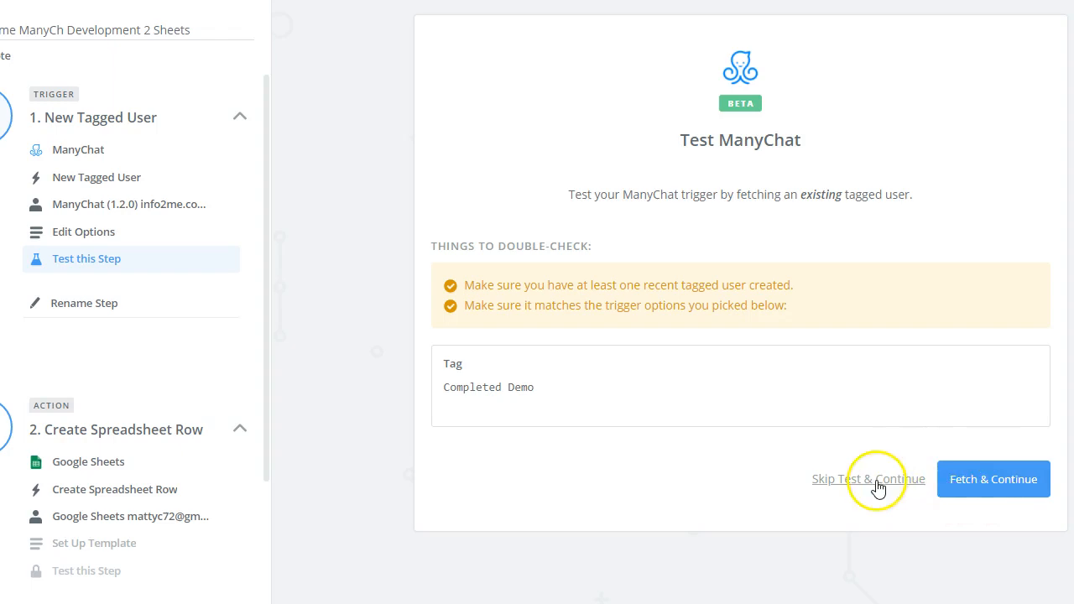
pyautogui.click(969, 485)
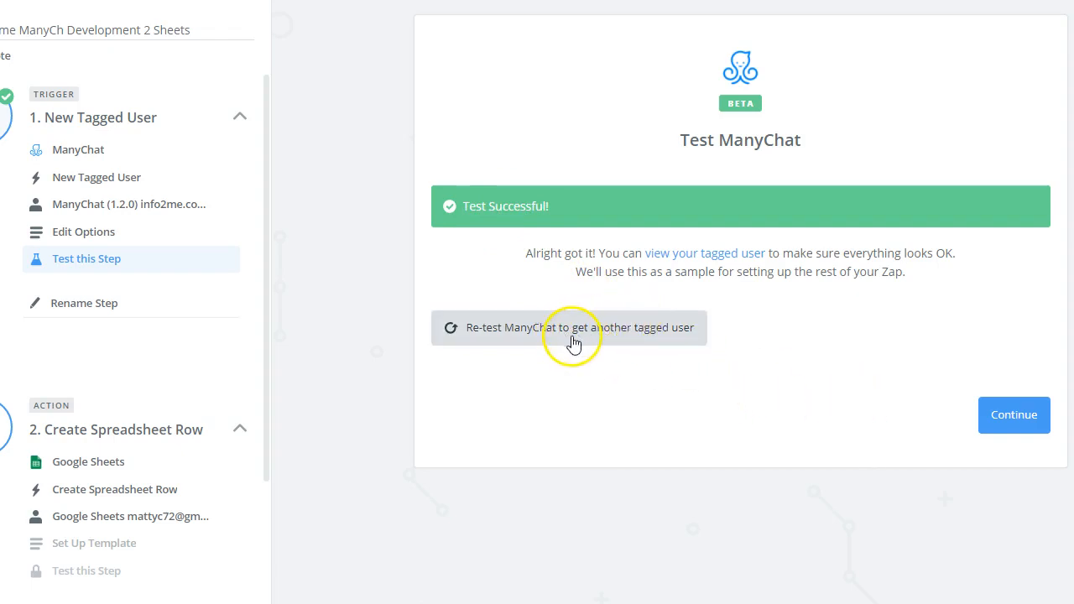
pyautogui.click(999, 422)
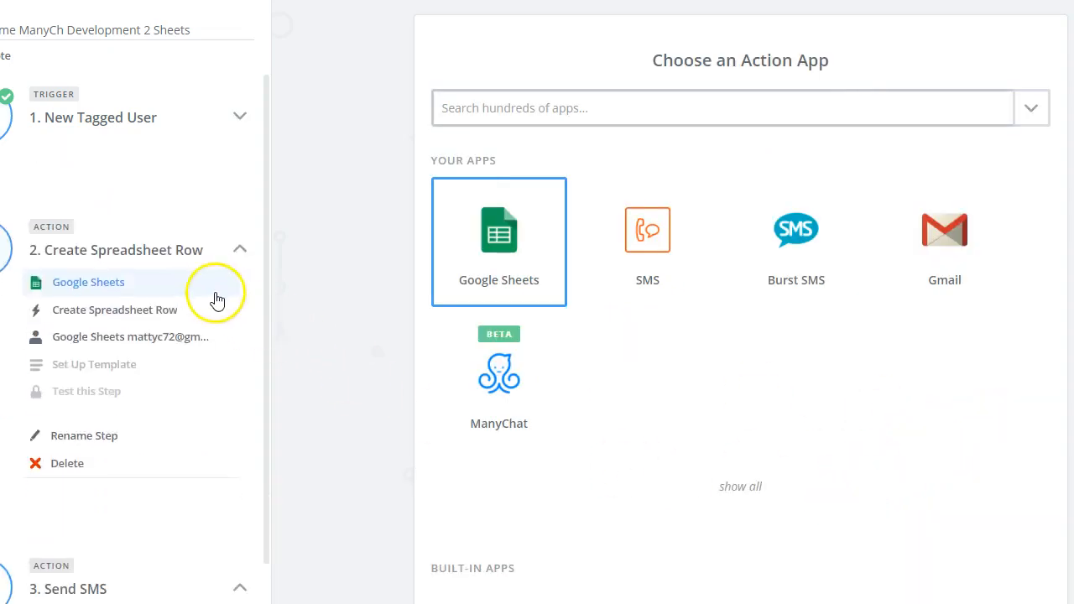
# Step: Keep Create Spreadsheet Row as the action, test the connected Google Sheets account and continue to the template setup
pyautogui.click(124, 323)
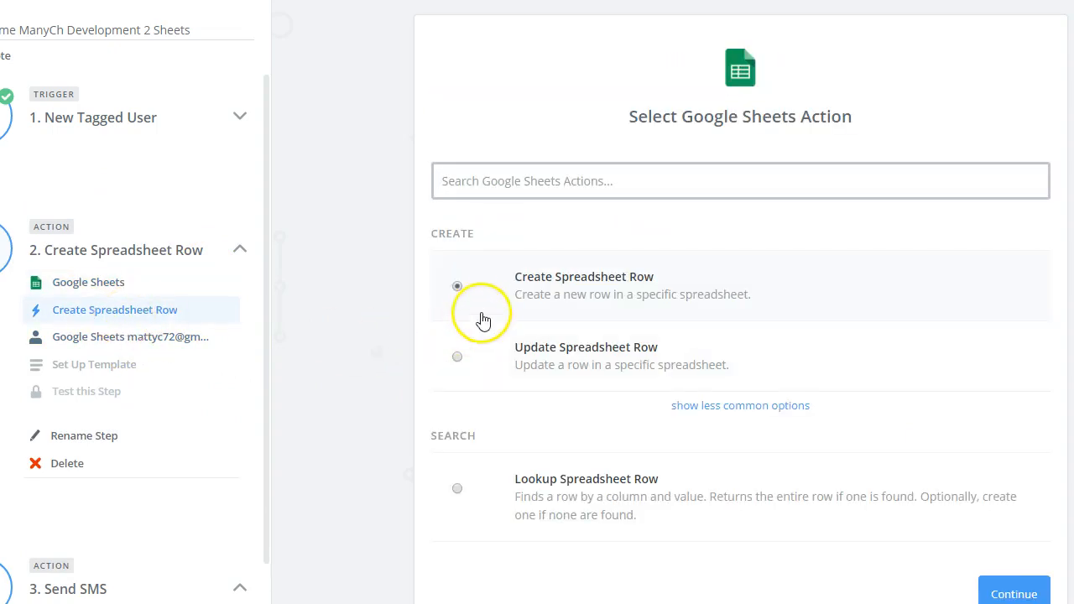
pyautogui.click(1015, 592)
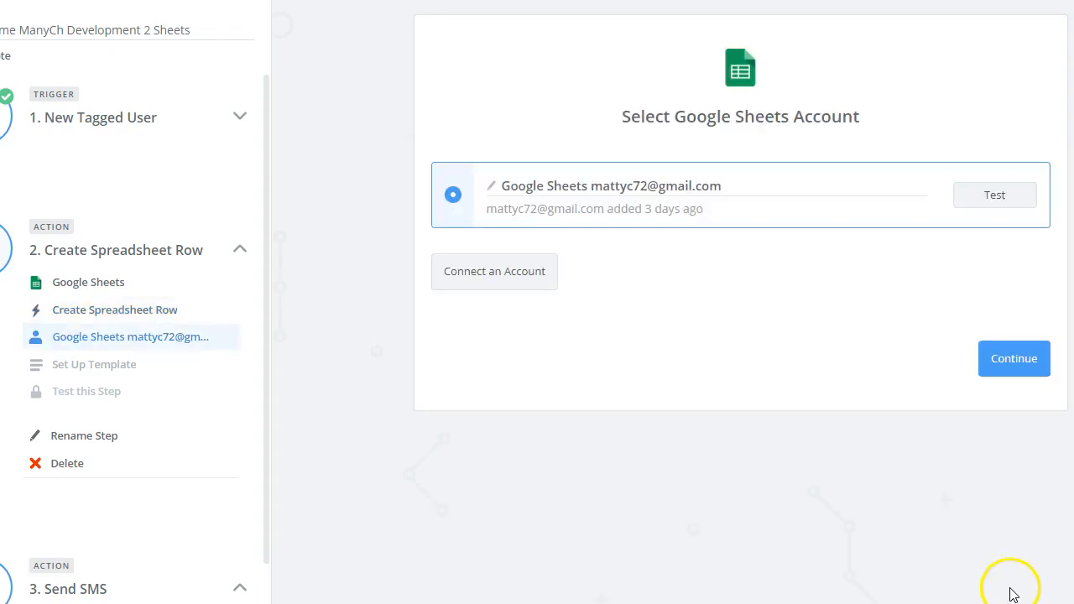
pyautogui.click(998, 201)
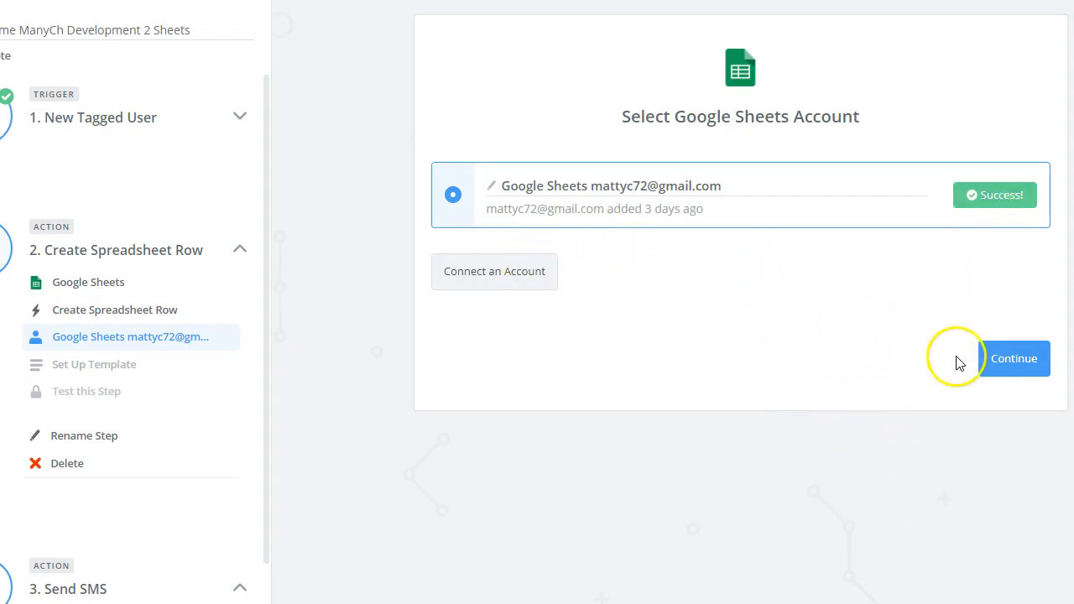
pyautogui.click(998, 363)
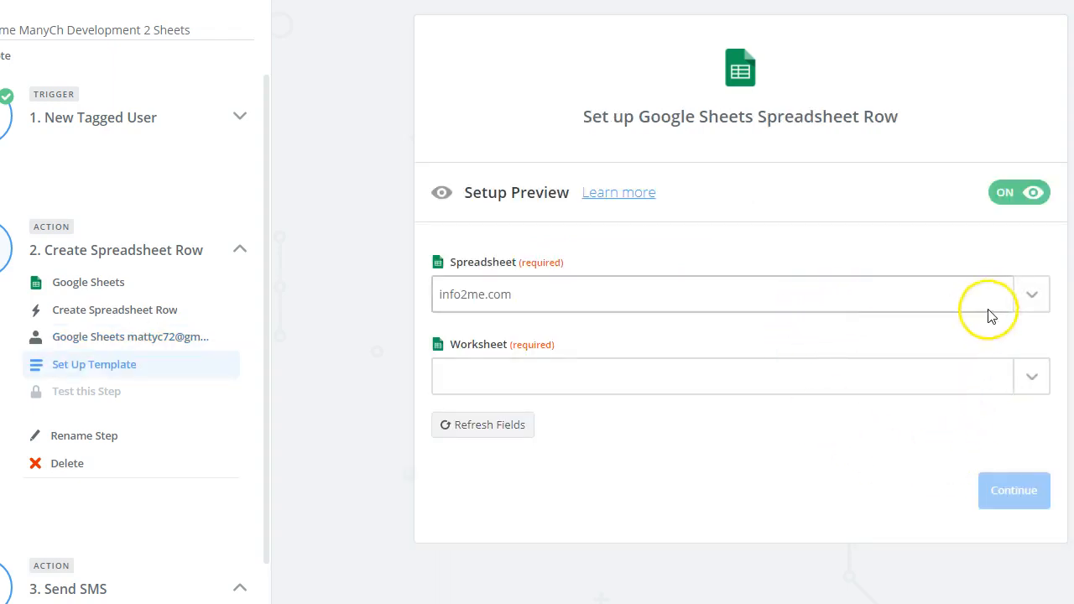
# Step: Choose the info2me.com spreadsheet and its apply worksheet for the new row
pyautogui.click(1030, 295)
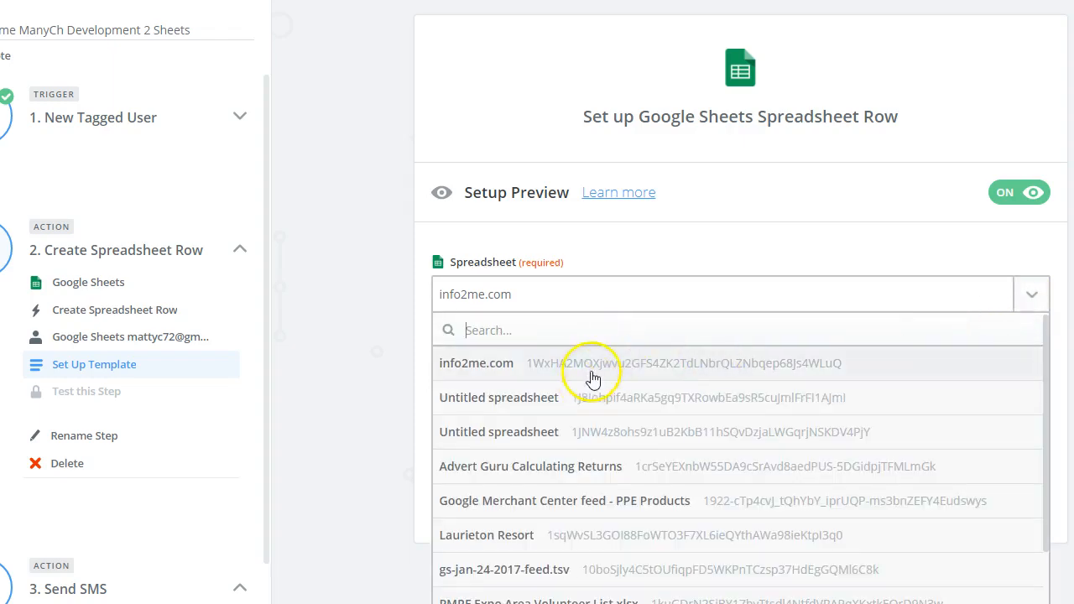
pyautogui.click(592, 371)
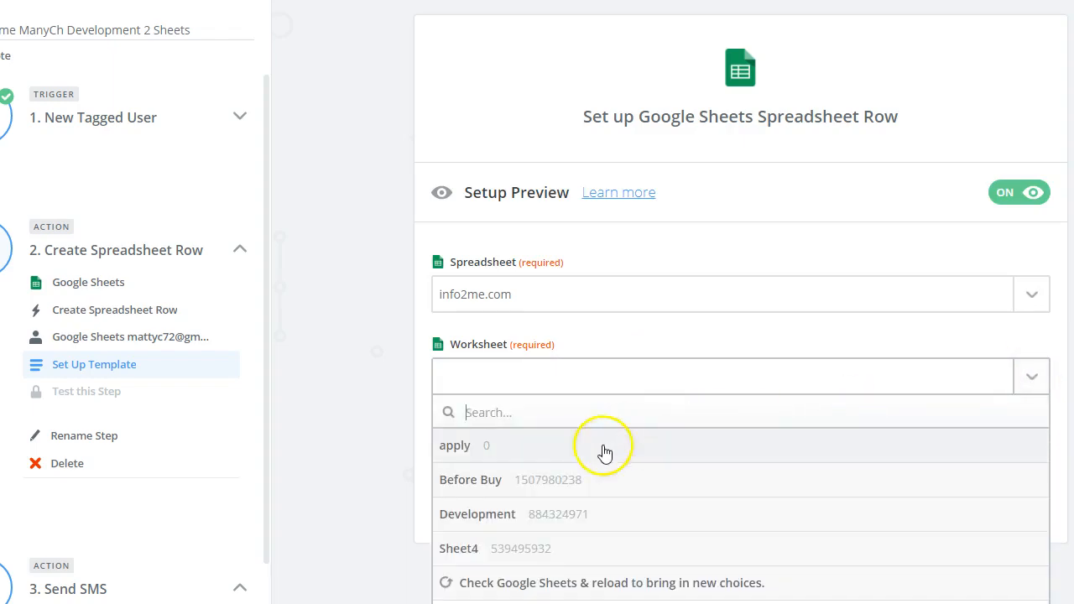
pyautogui.click(464, 459)
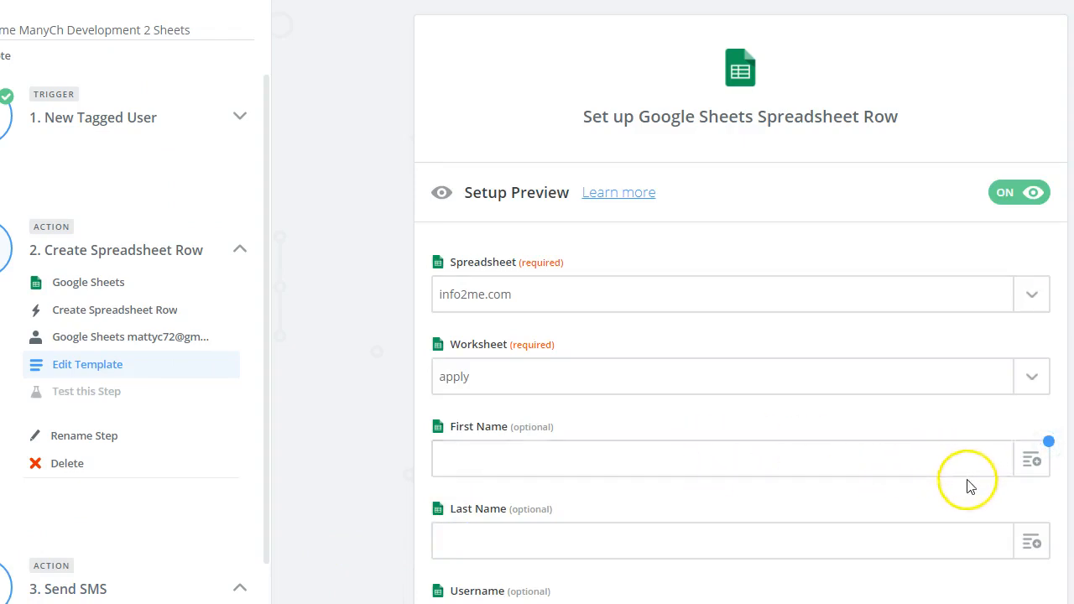
# Step: Map the First Name and Last Name columns to the trigger's User First Name and User Last Name
pyautogui.scroll(-1, 971, 487)
pyautogui.click(1031, 378)
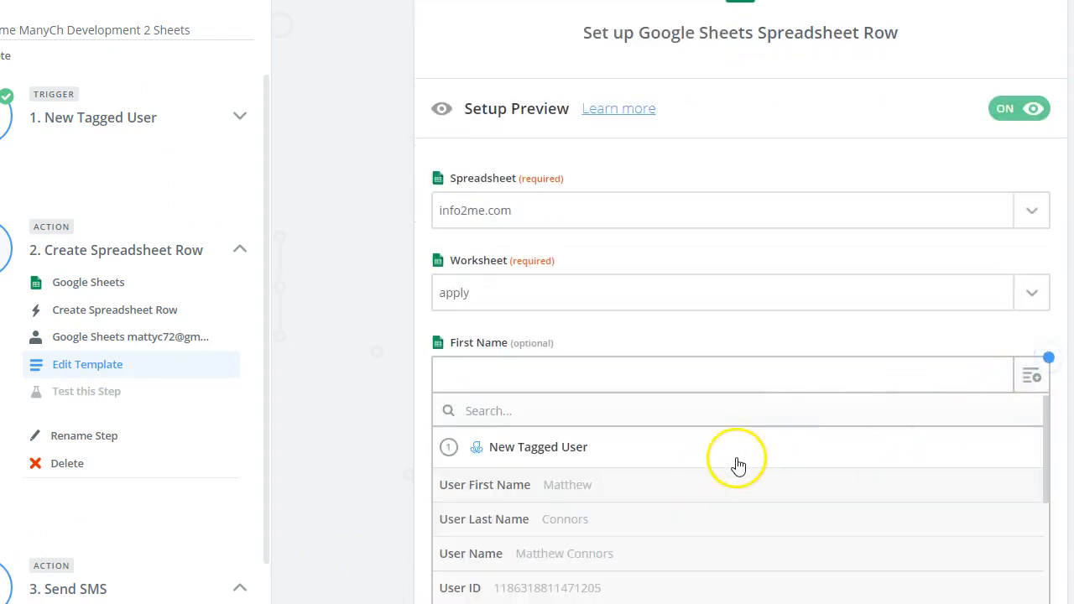
pyautogui.click(492, 494)
pyautogui.click(597, 457)
pyautogui.click(1031, 457)
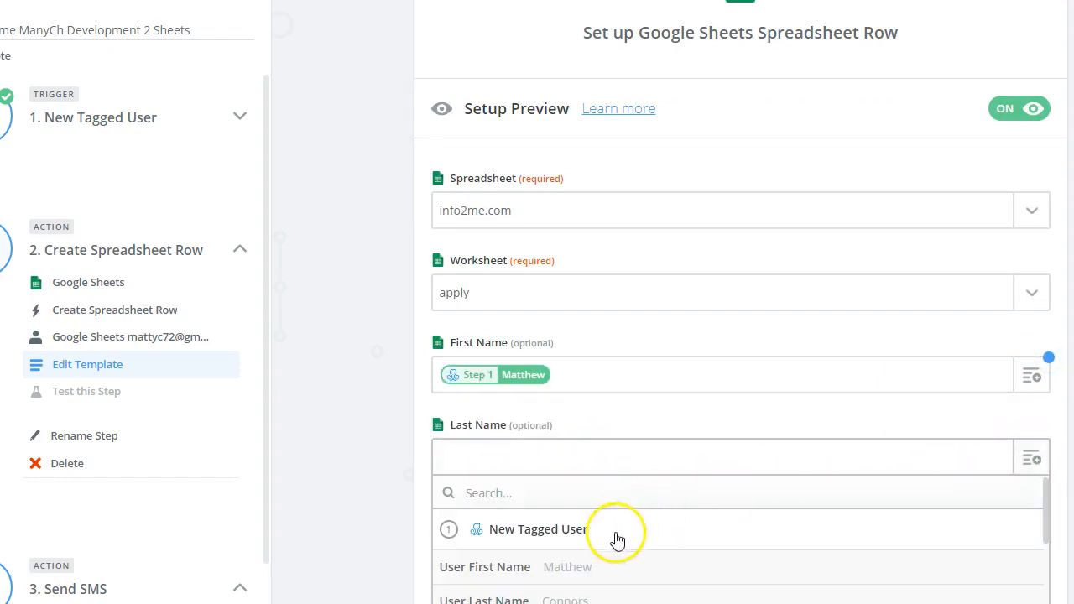
pyautogui.scroll(-2, 580, 558)
pyautogui.scroll(1, 575, 553)
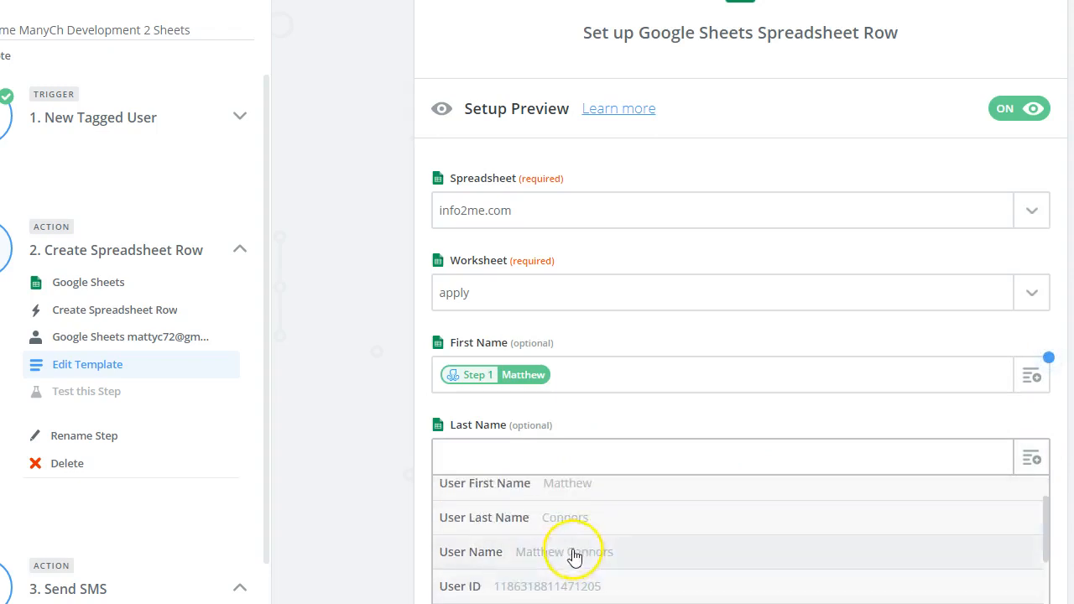
pyautogui.click(562, 524)
# Step: Map the Username column to the trigger's User Name and the User ID column to its User ID
pyautogui.scroll(-3, 850, 467)
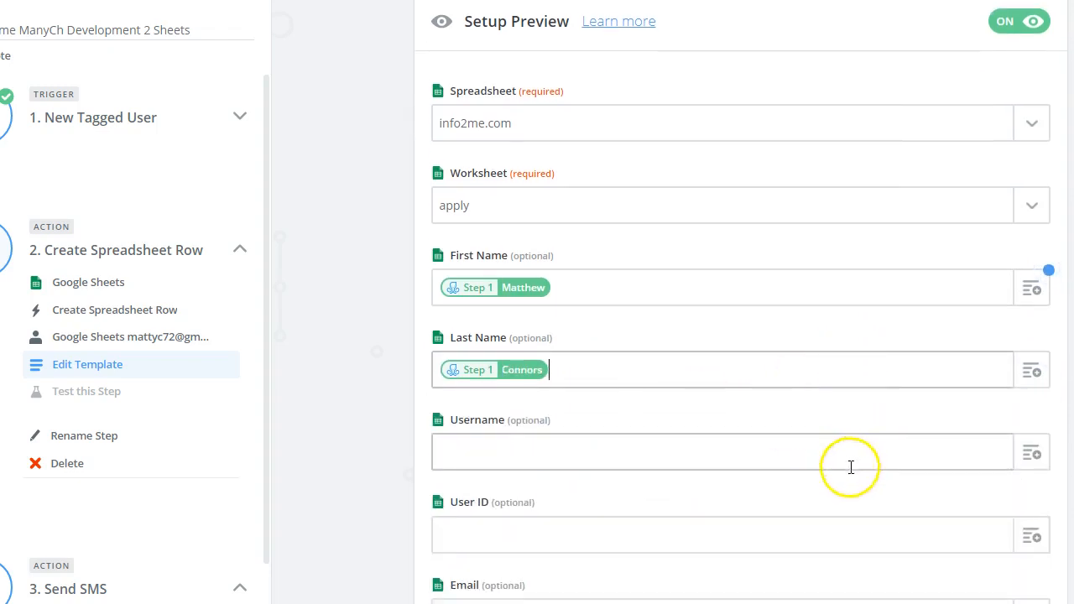
pyautogui.click(1031, 288)
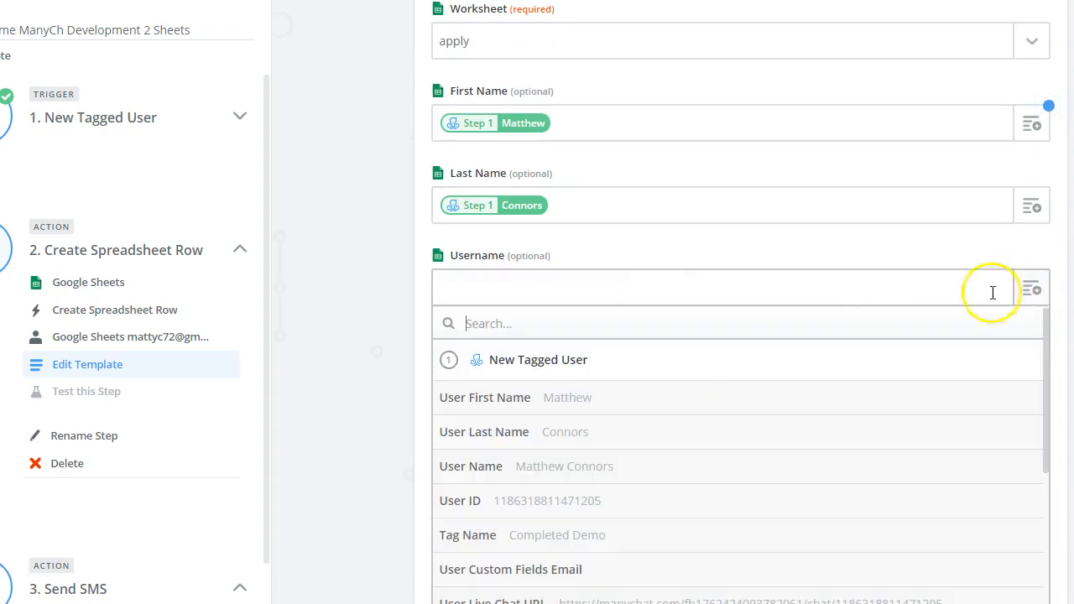
pyautogui.click(547, 480)
pyautogui.click(1021, 372)
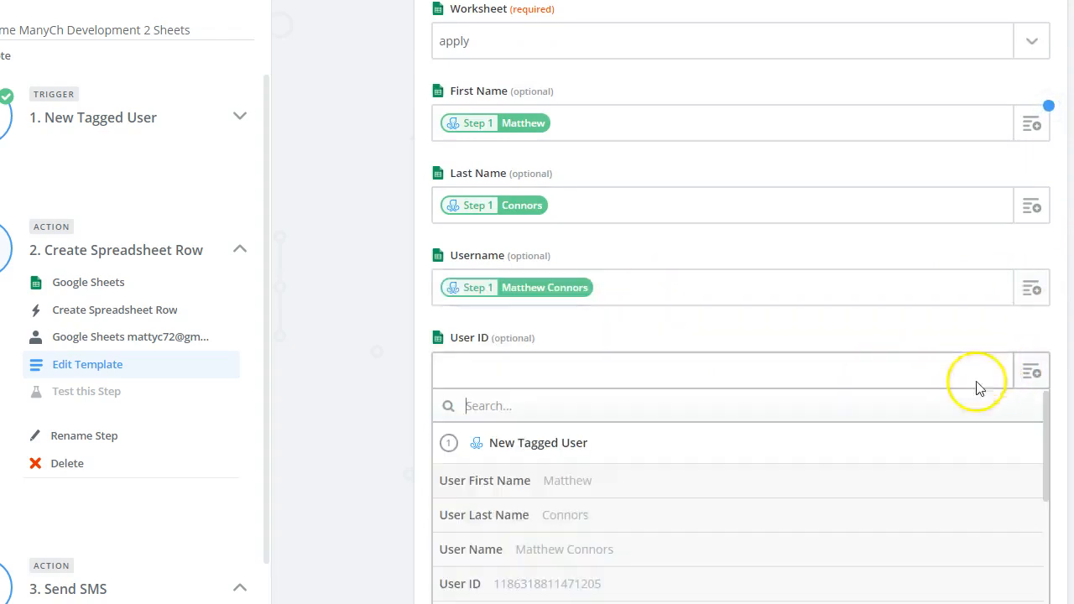
pyautogui.click(549, 584)
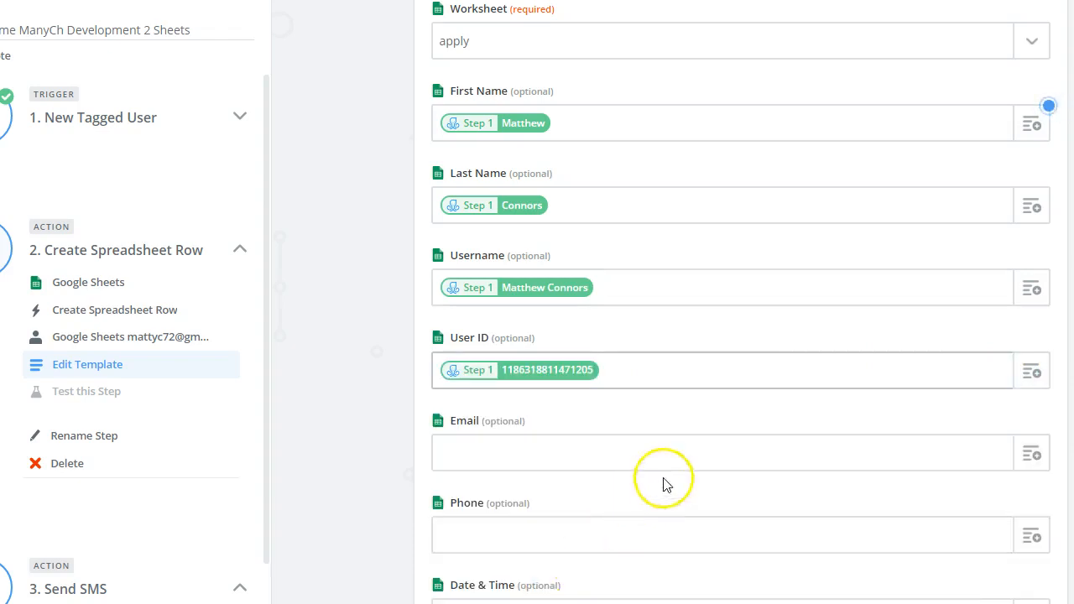
# Step: Examine the ManyChat user and custom fields available for the Email column, comparing the different email fields
pyautogui.scroll(-3, 665, 485)
pyautogui.click(1017, 202)
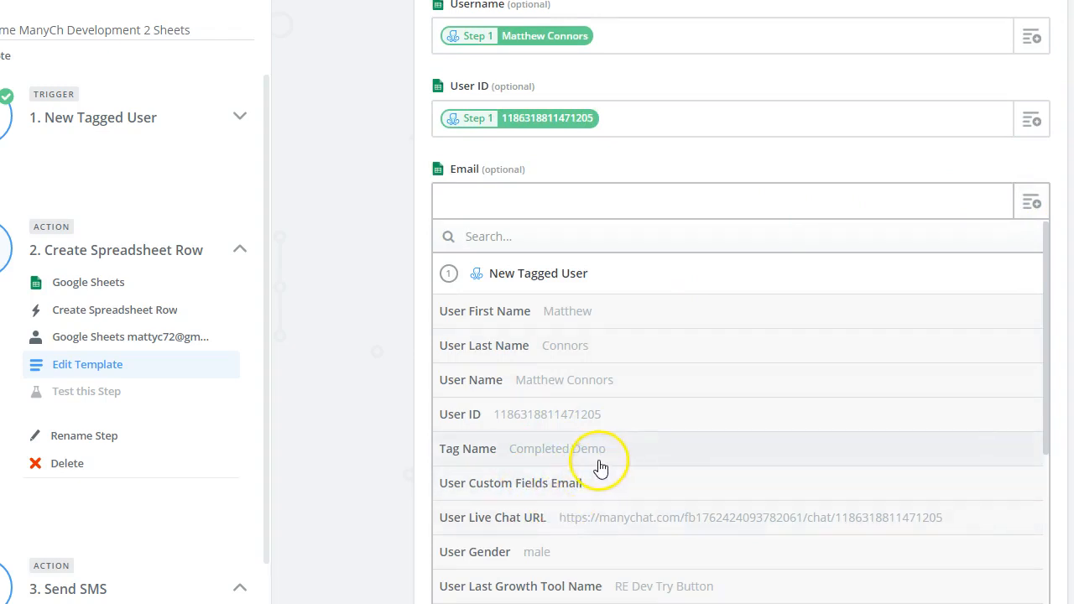
pyautogui.scroll(-3, 601, 468)
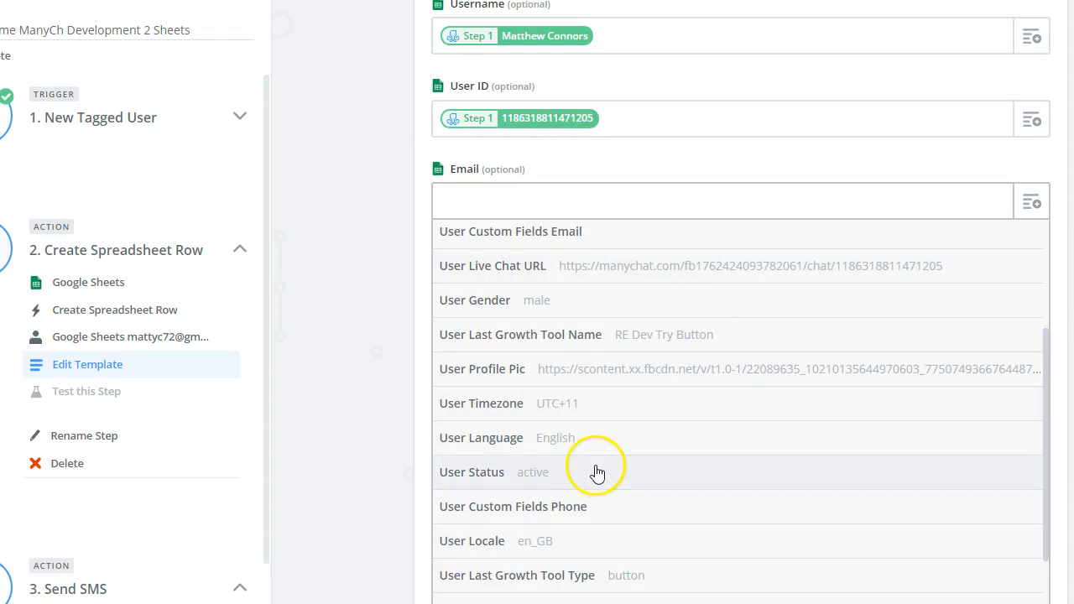
pyautogui.scroll(-4, 598, 474)
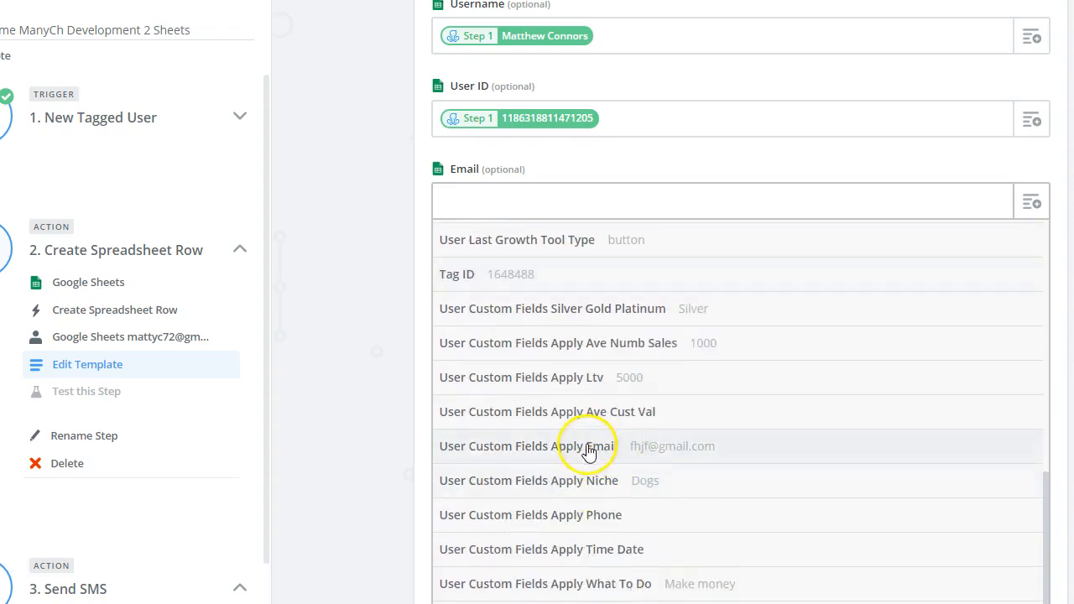
pyautogui.scroll(-2, 590, 453)
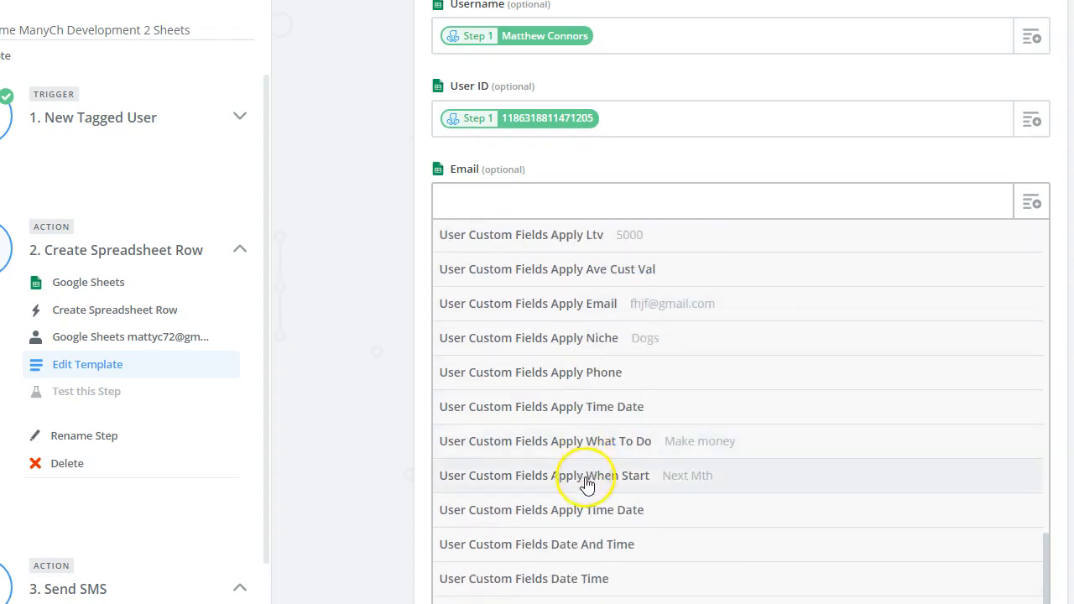
pyautogui.scroll(3, 587, 485)
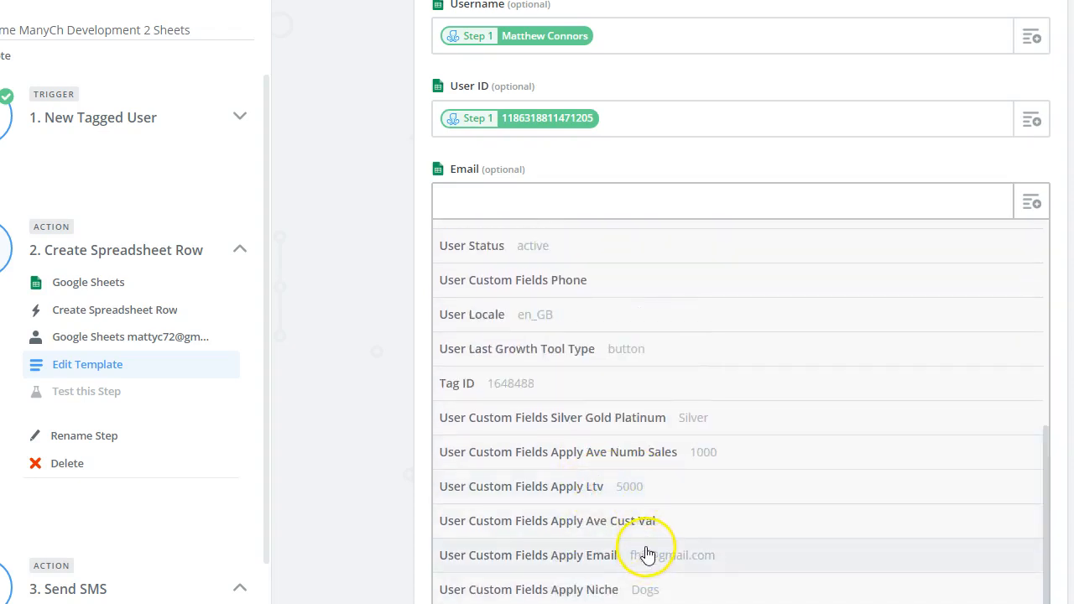
pyautogui.scroll(3, 646, 554)
pyautogui.scroll(3, 644, 544)
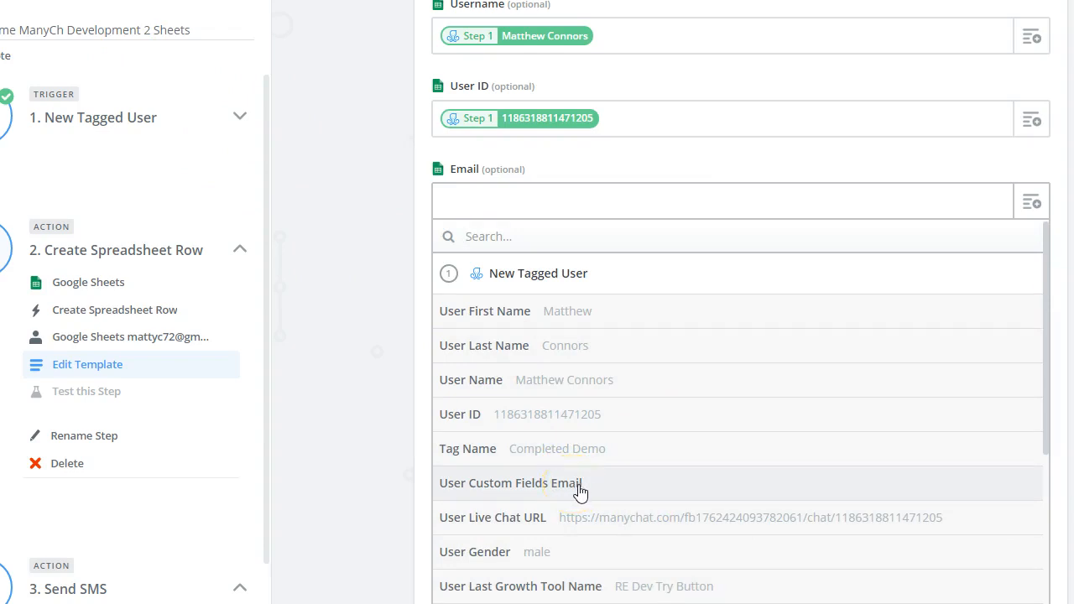
# Step: Switch to ManyChat and save the email question's reply to the email custom field
pyautogui.scroll(-6, 587, 493)
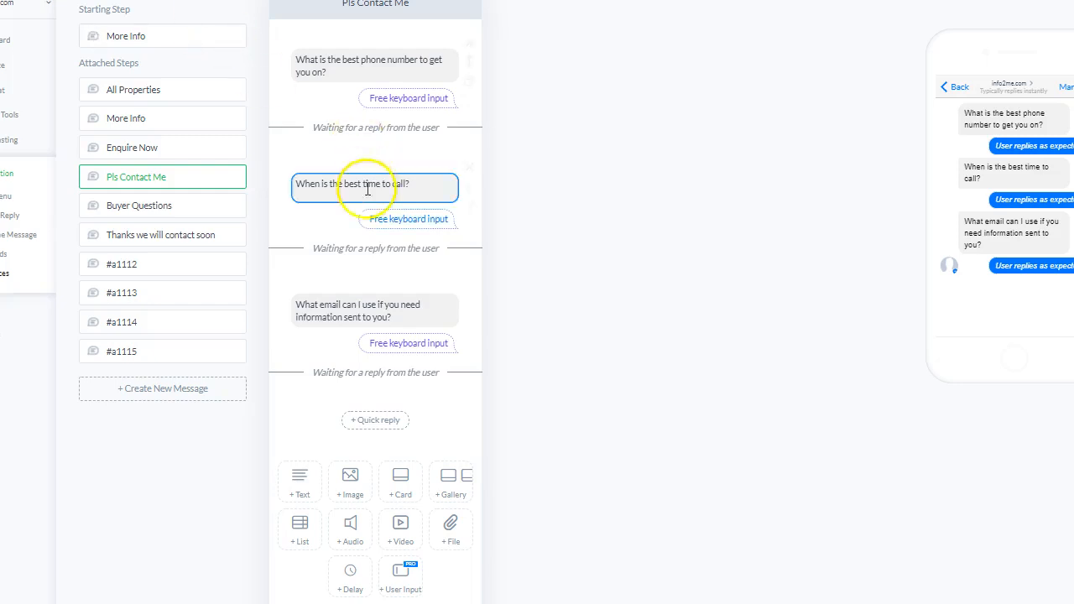
pyautogui.click(401, 346)
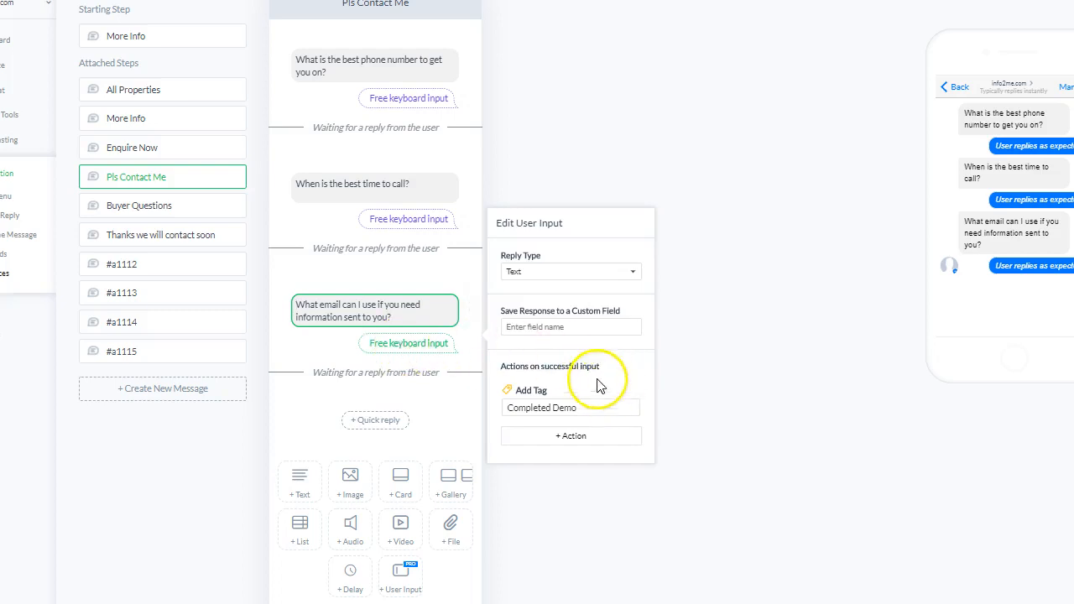
pyautogui.click(529, 326)
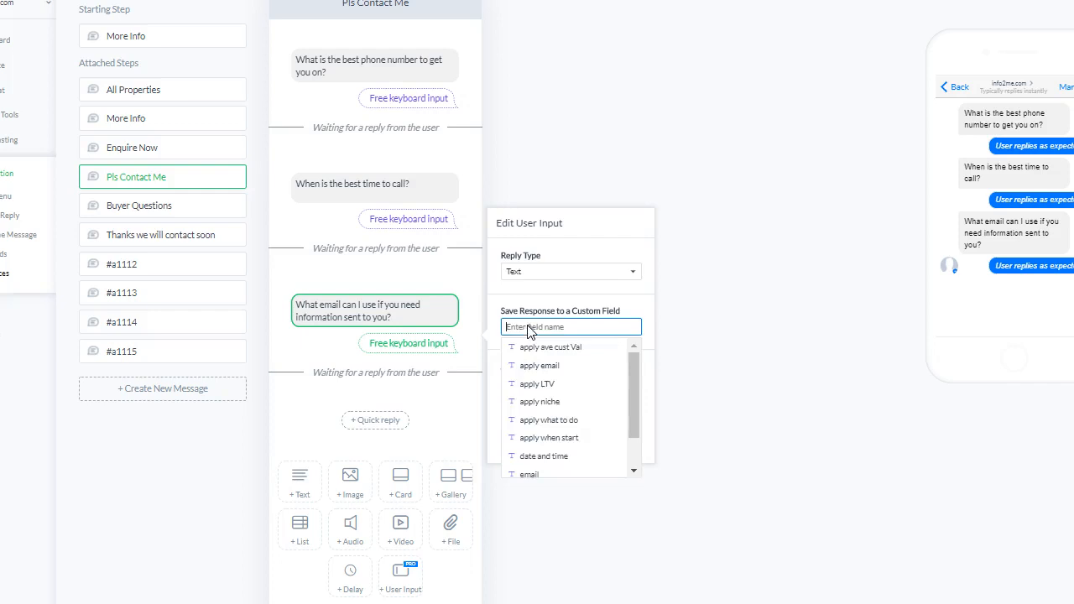
pyautogui.scroll(-3, 545, 415)
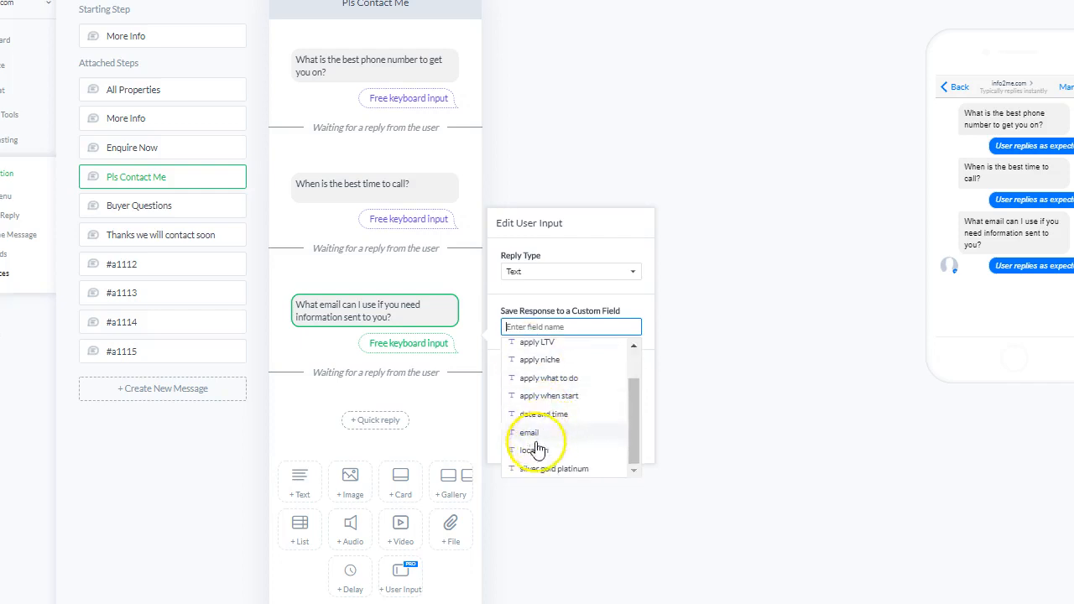
pyautogui.click(530, 432)
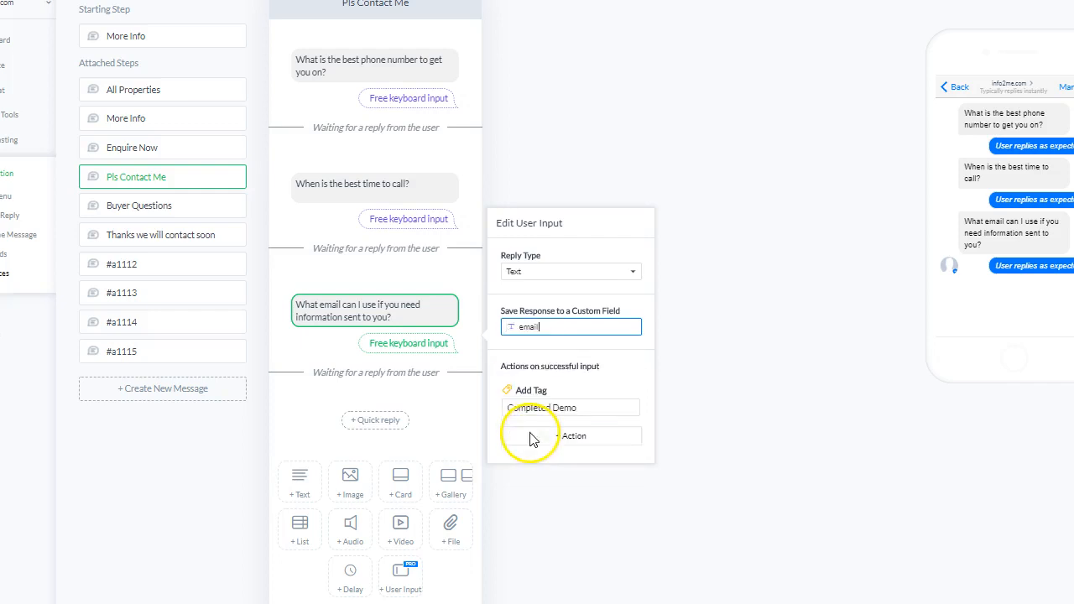
pyautogui.click(536, 409)
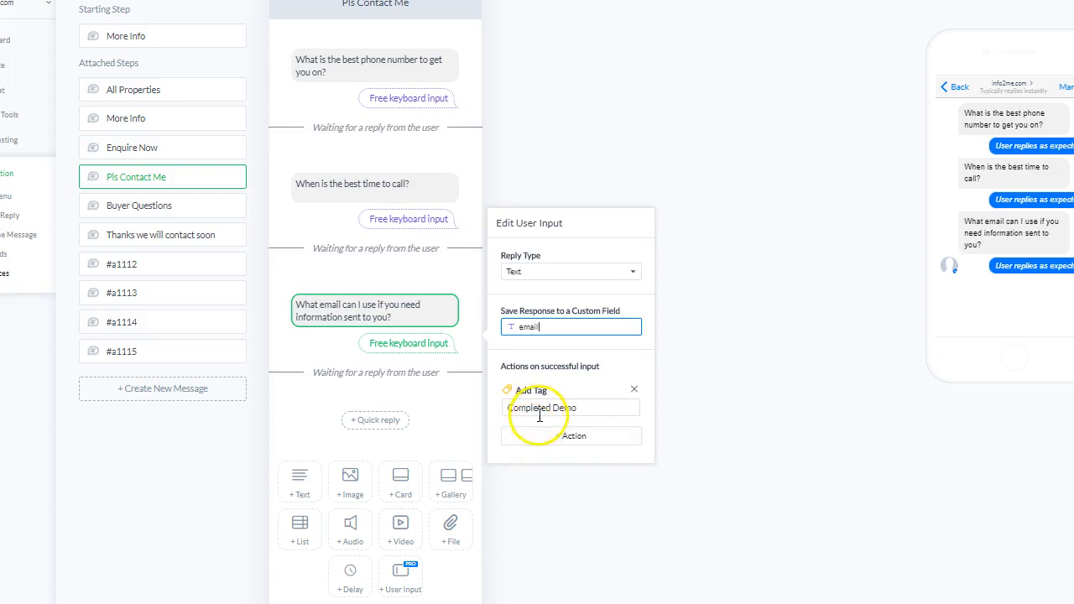
# Step: Set the email question's reply to save to the apply email custom field
pyautogui.click(542, 329)
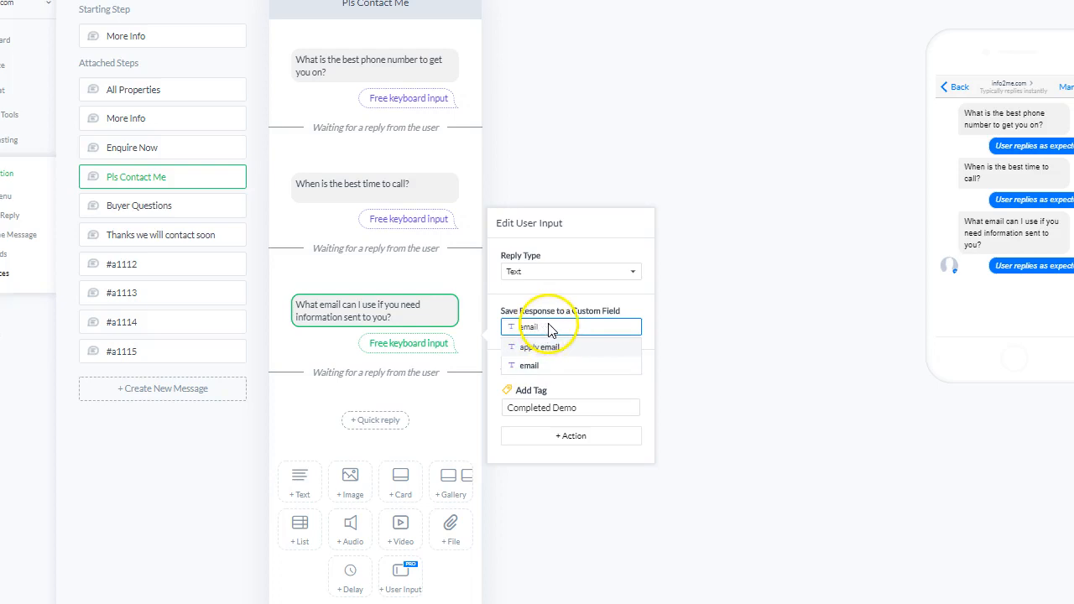
pyautogui.click(553, 335)
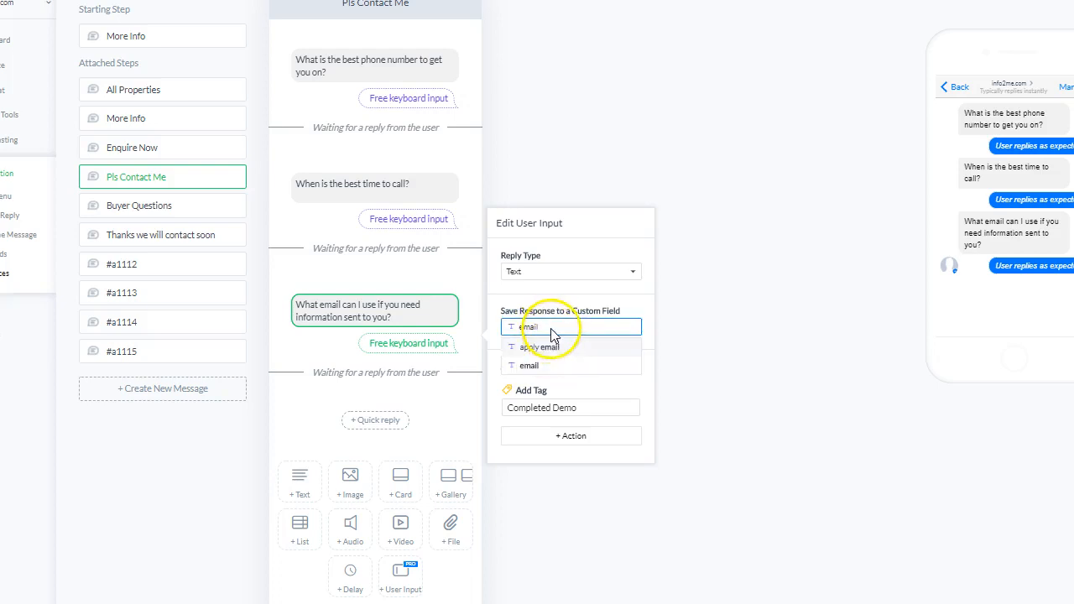
pyautogui.press('BackSpace')
pyautogui.press('BackSpace')
pyautogui.press('BackSpace')
pyautogui.press('BackSpace')
pyautogui.press('BackSpace')
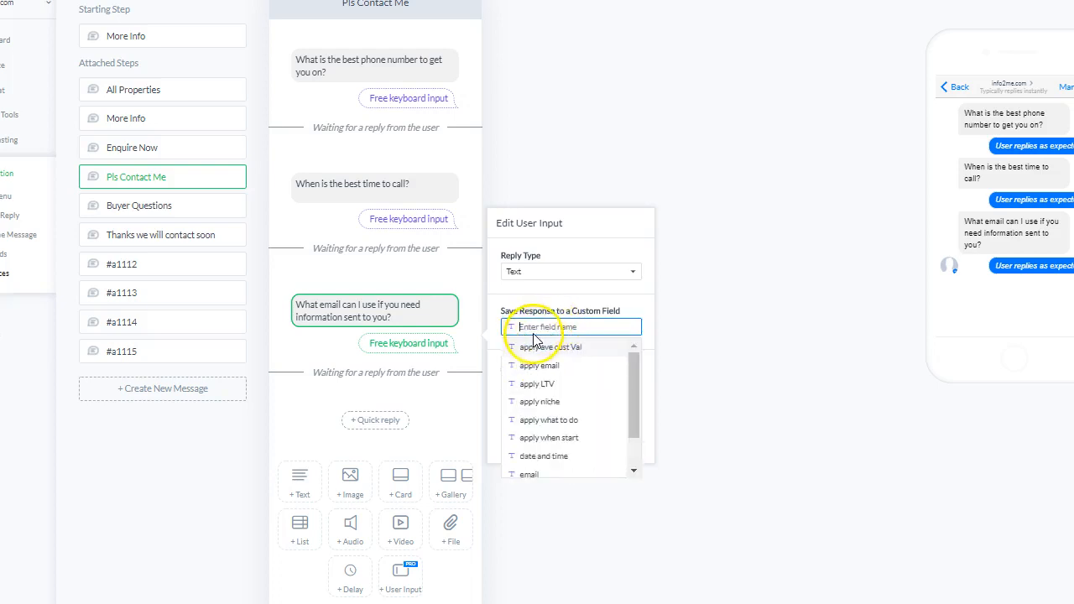
pyautogui.write('apply')
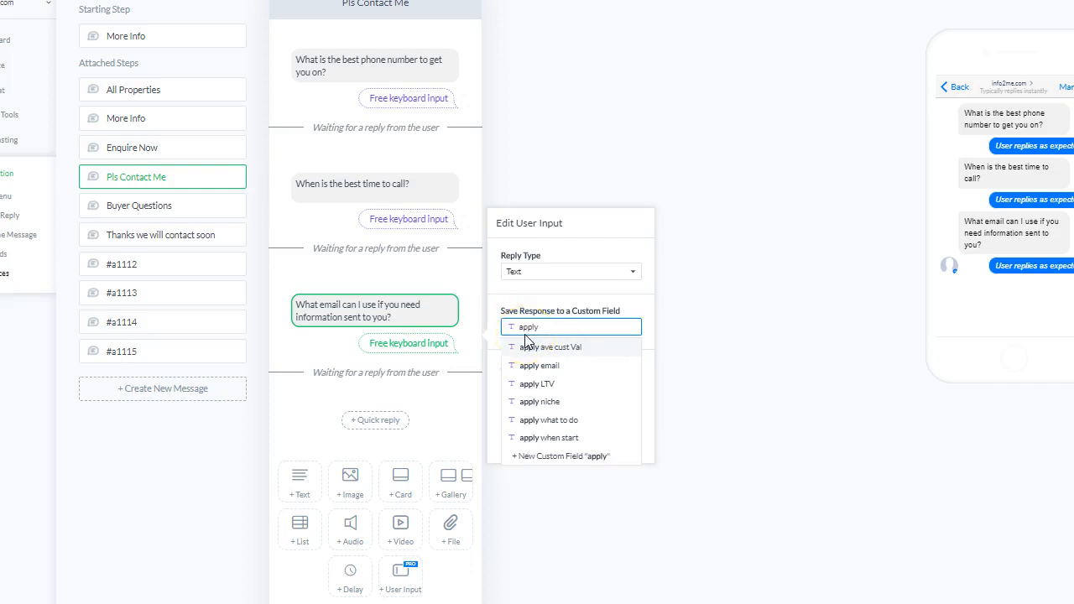
pyautogui.click(543, 369)
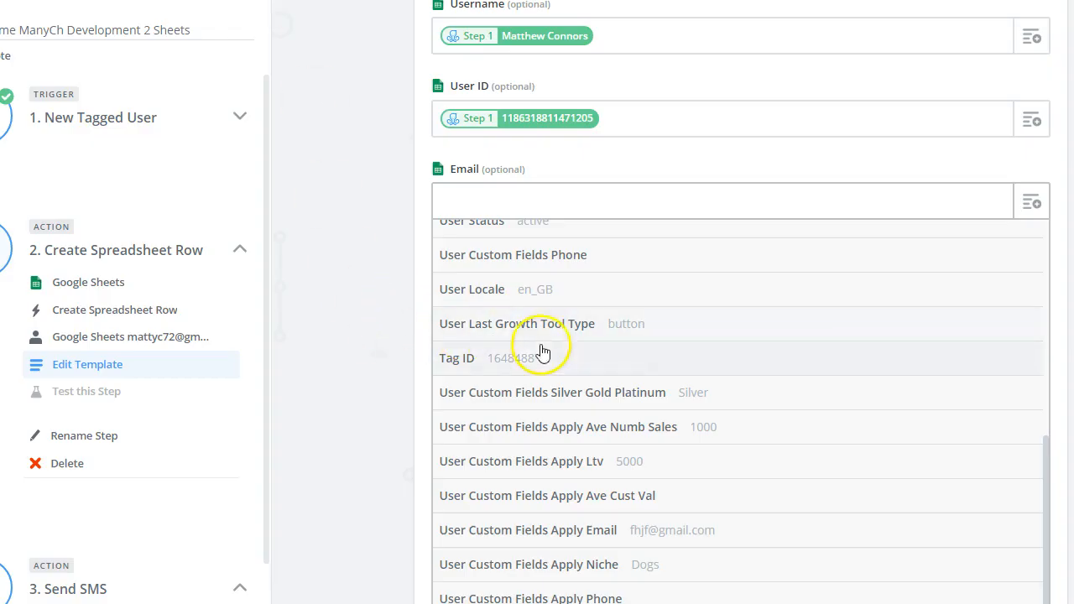
# Step: Switch to Zapier and map the Email column to the trigger's User Custom Fields Apply Email
pyautogui.scroll(-3, 545, 356)
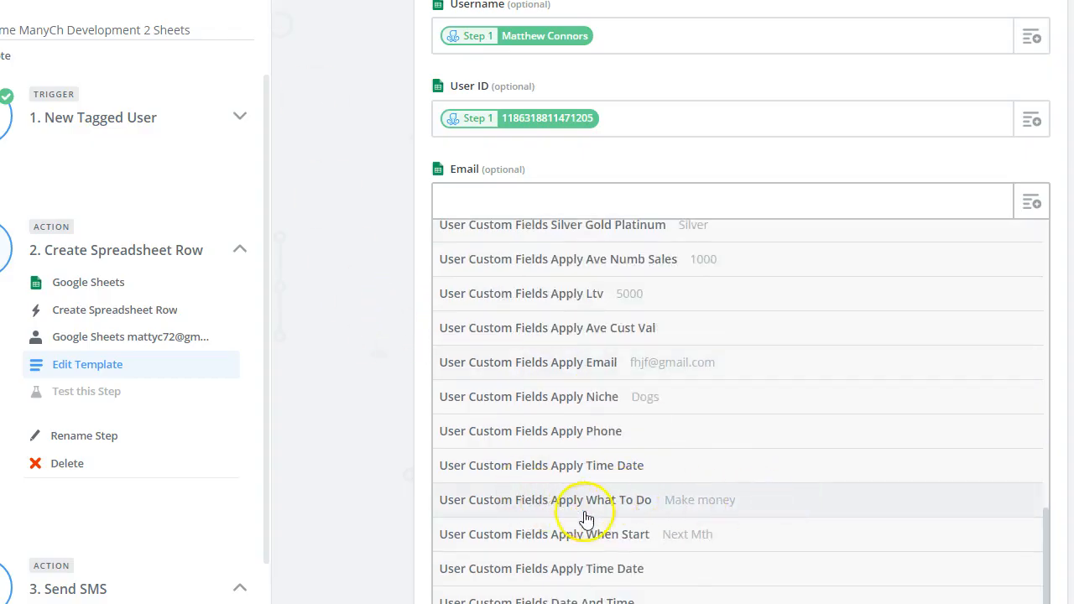
pyautogui.click(579, 372)
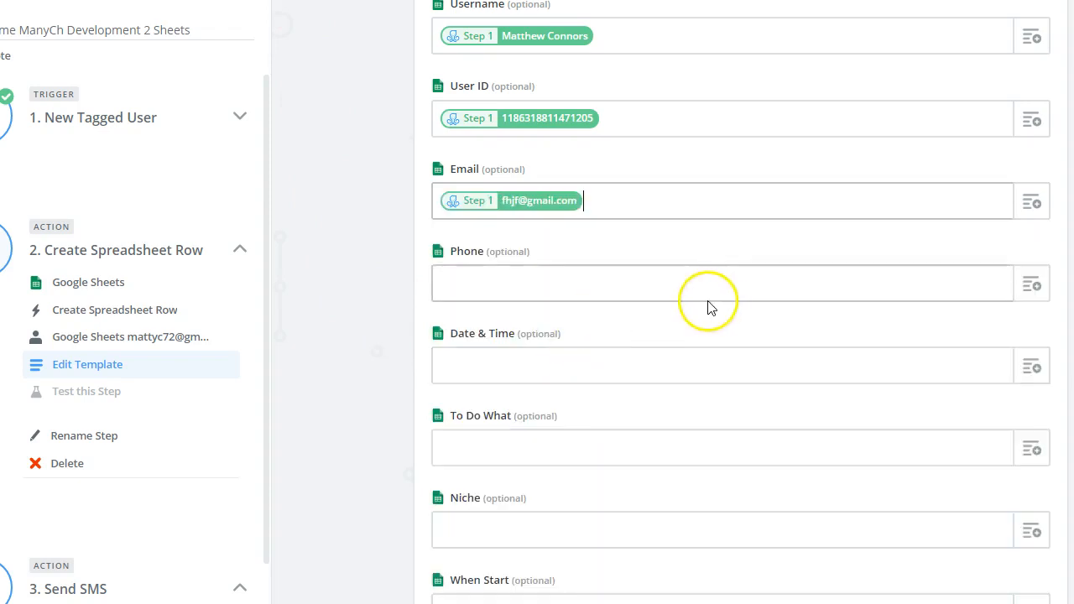
# Step: Map the Phone column to the trigger's User Custom Fields Apply Phone
pyautogui.click(703, 278)
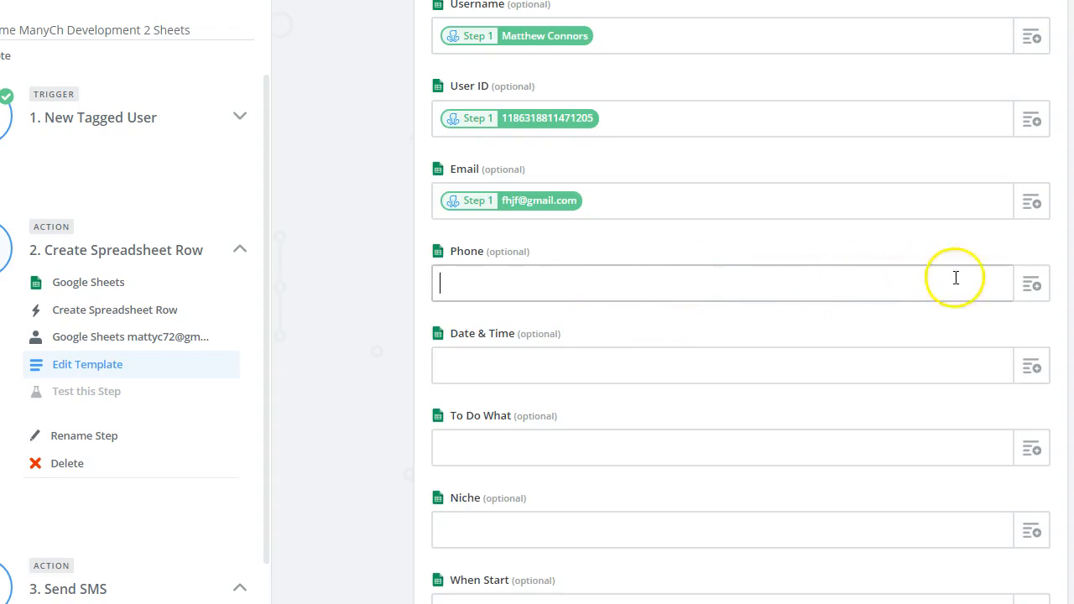
pyautogui.click(1029, 286)
pyautogui.scroll(-6, 587, 457)
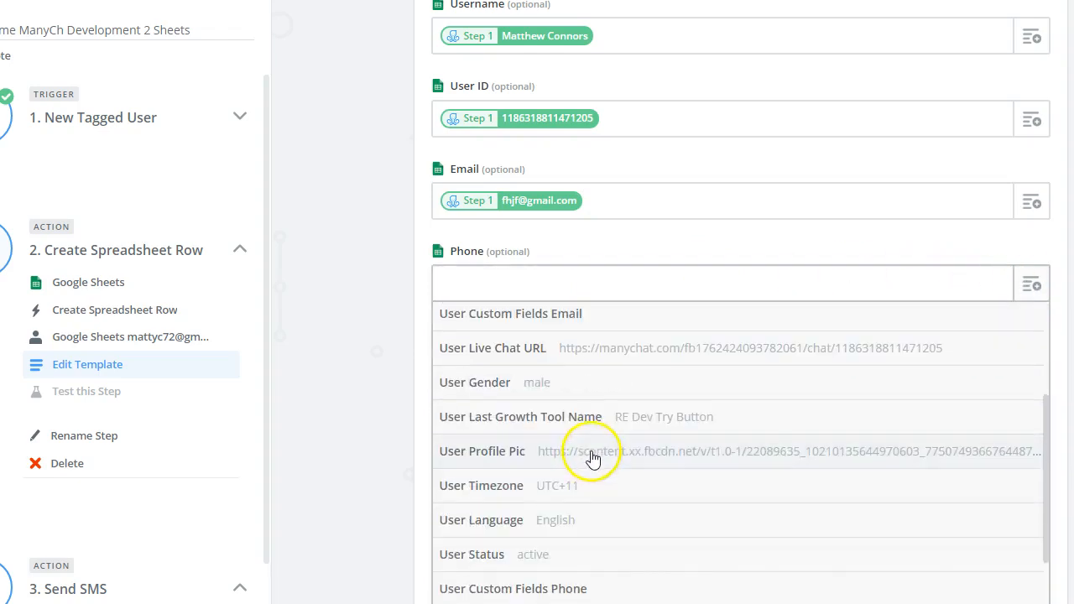
pyautogui.scroll(-2, 593, 457)
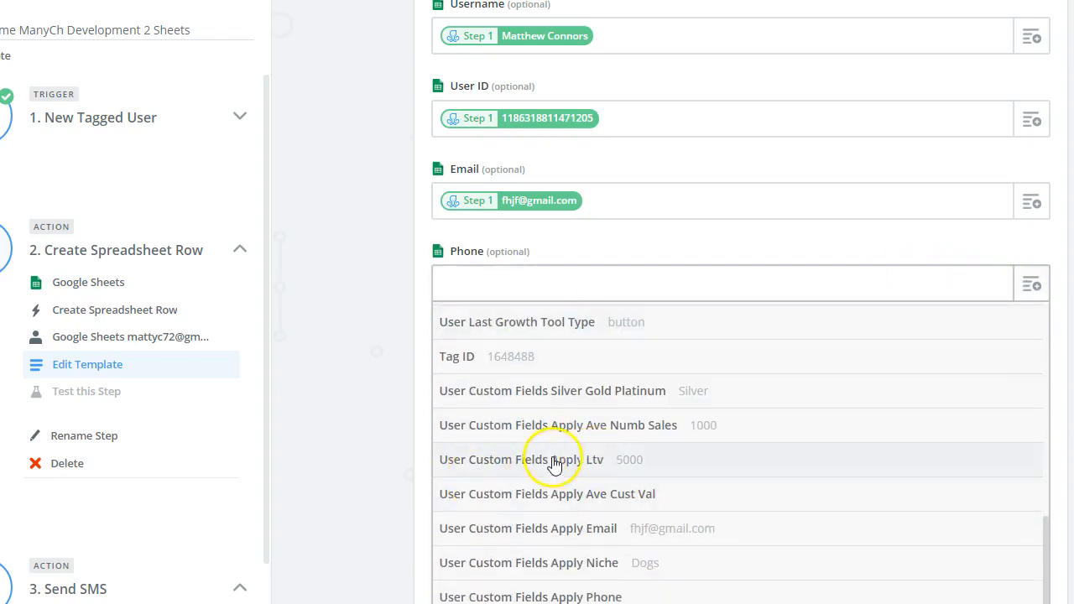
pyautogui.scroll(-2, 594, 474)
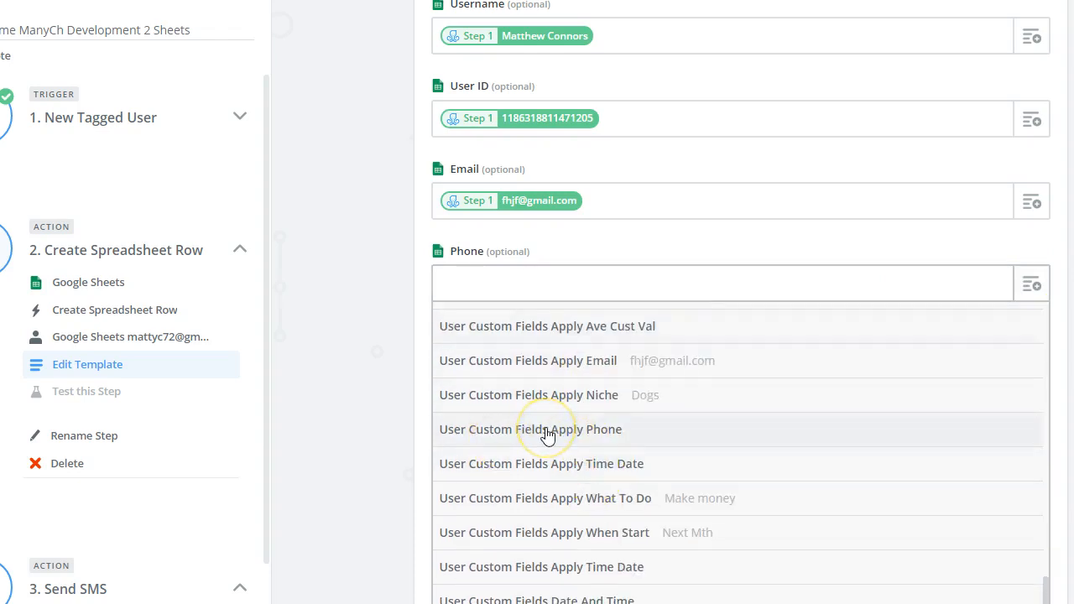
pyautogui.scroll(2, 547, 440)
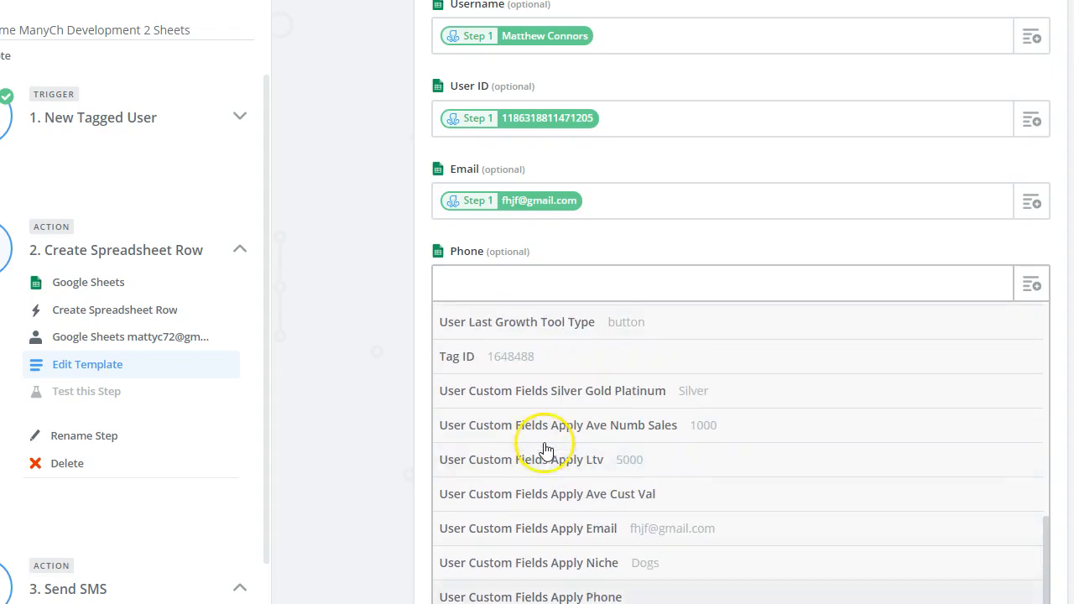
pyautogui.scroll(5, 545, 453)
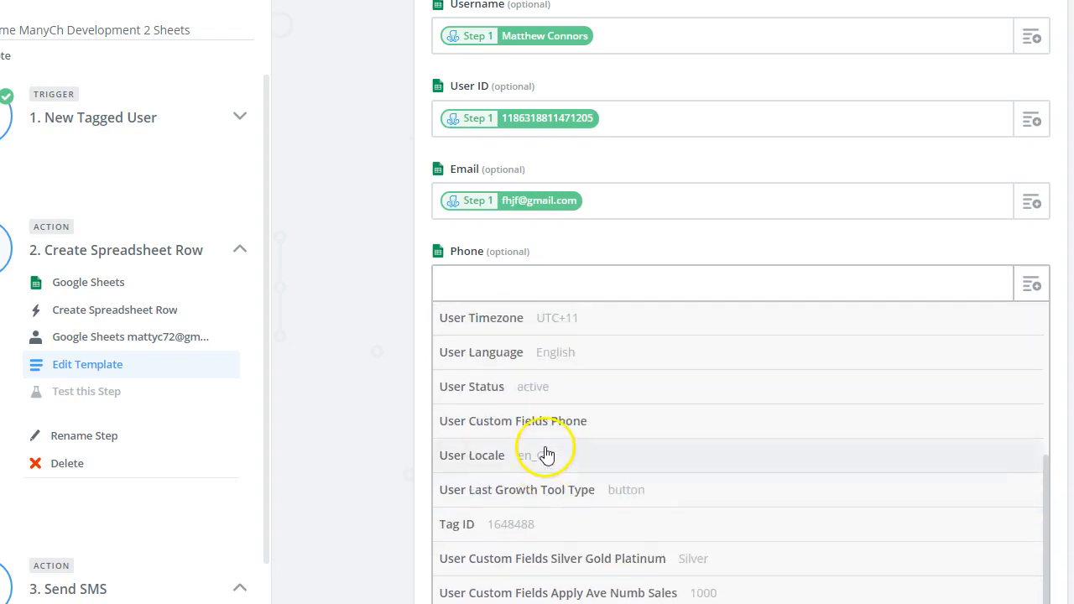
pyautogui.scroll(3, 546, 454)
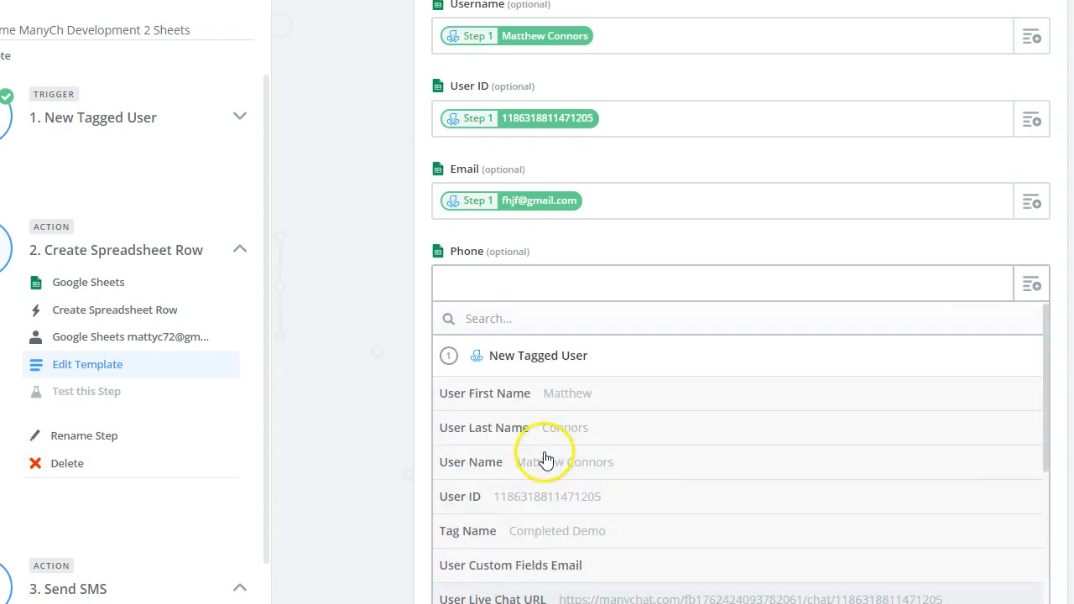
pyautogui.scroll(-8, 549, 462)
pyautogui.scroll(-1, 561, 472)
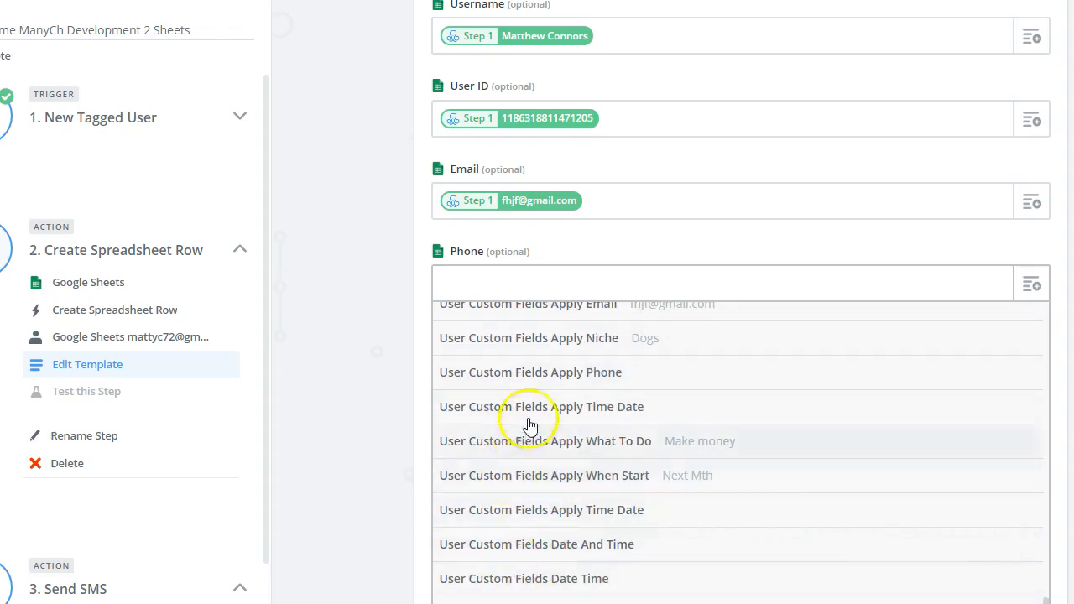
pyautogui.click(520, 383)
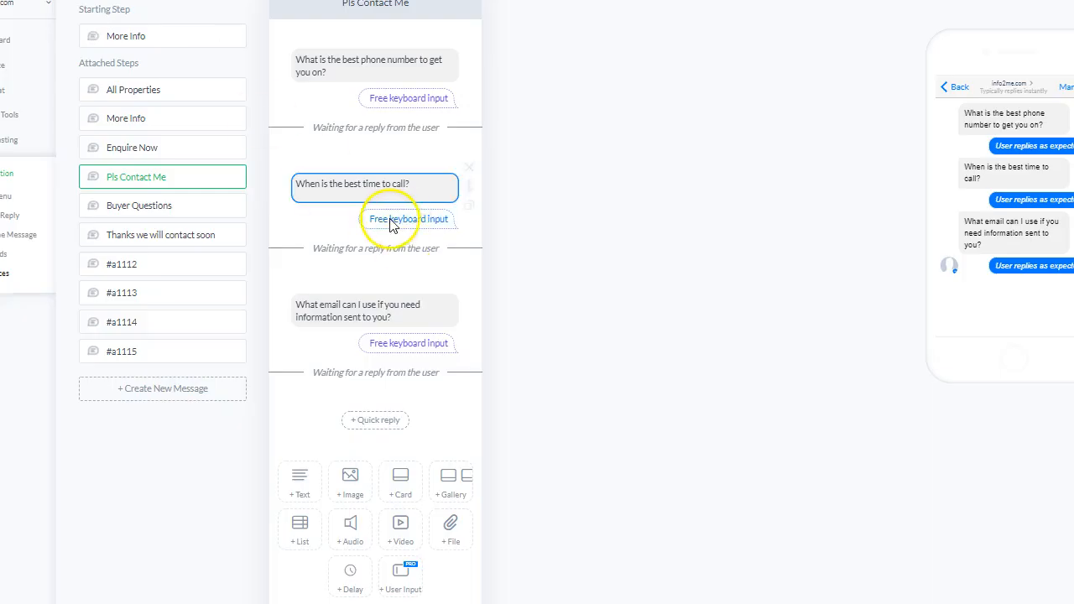
# Step: Switch to ManyChat and create a Text custom field named apply phone for the reply to the best time to call question
pyautogui.click(408, 220)
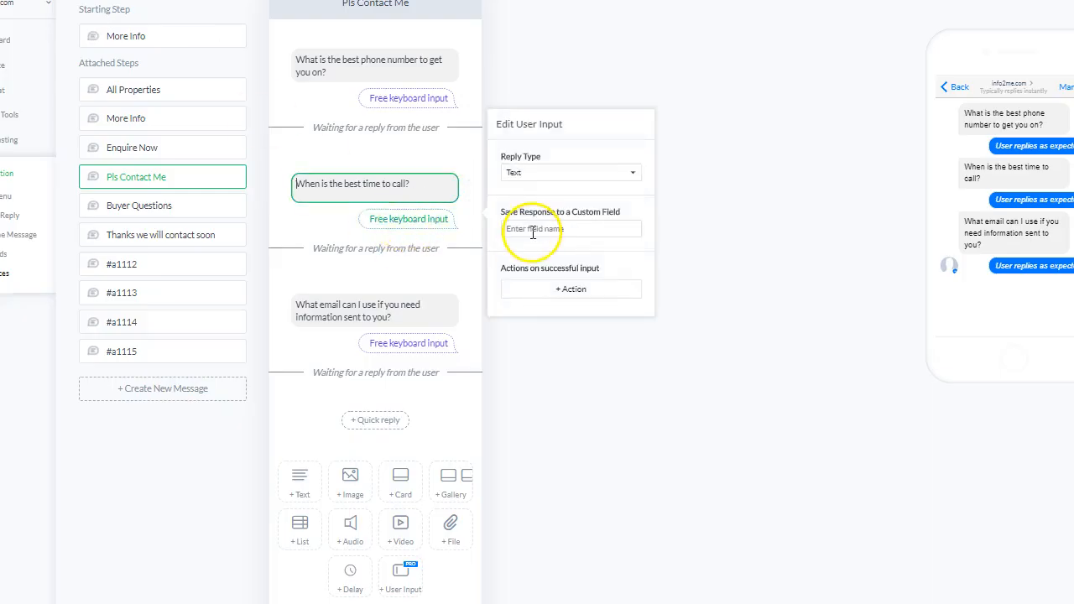
pyautogui.click(532, 230)
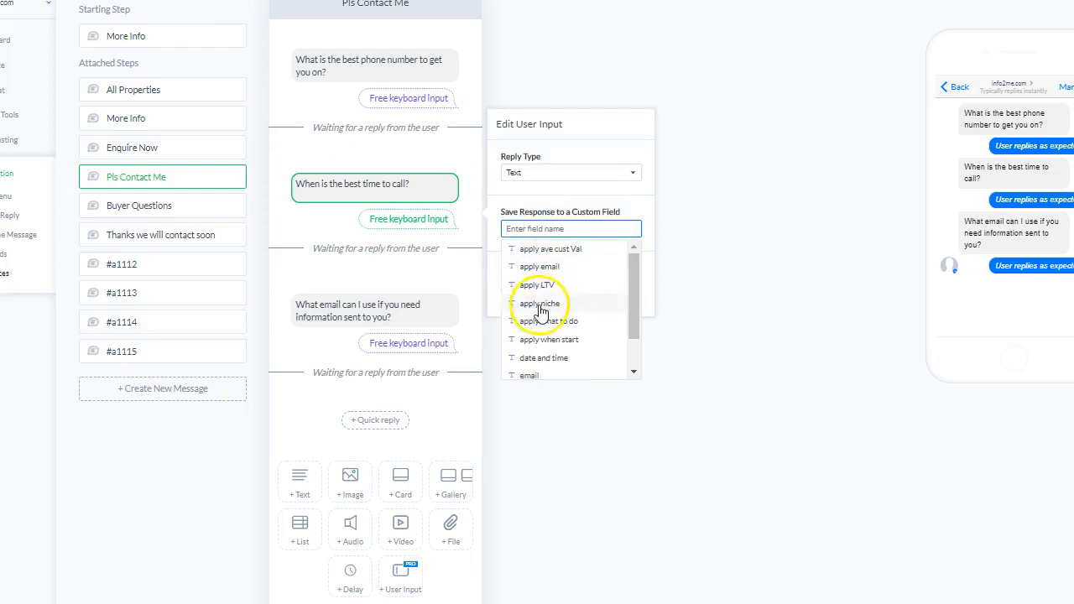
pyautogui.scroll(-1, 556, 327)
pyautogui.scroll(-1, 556, 330)
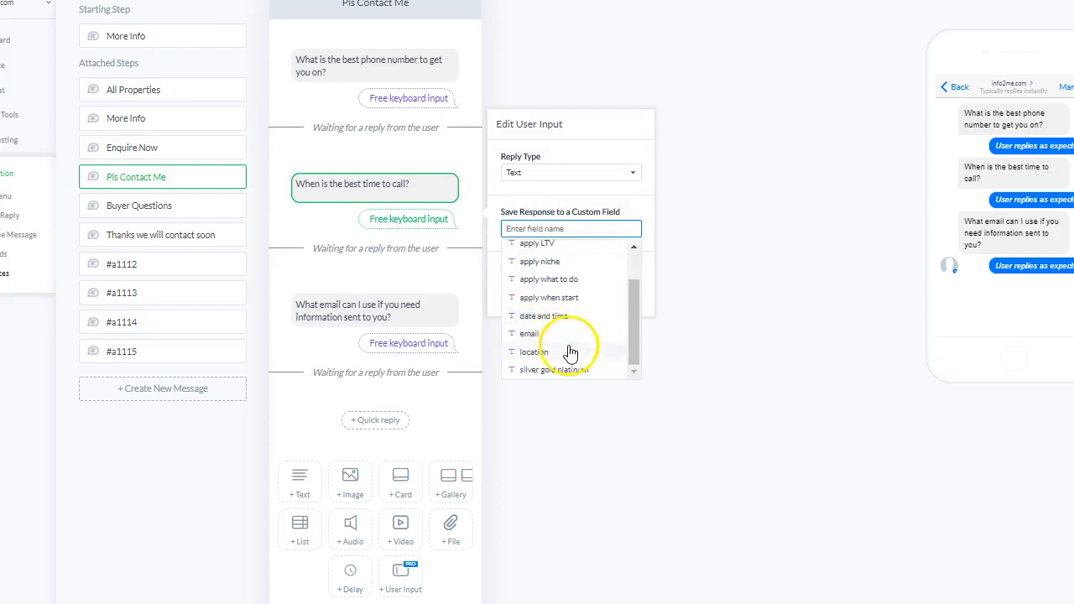
pyautogui.scroll(2, 564, 351)
pyautogui.scroll(-2, 570, 361)
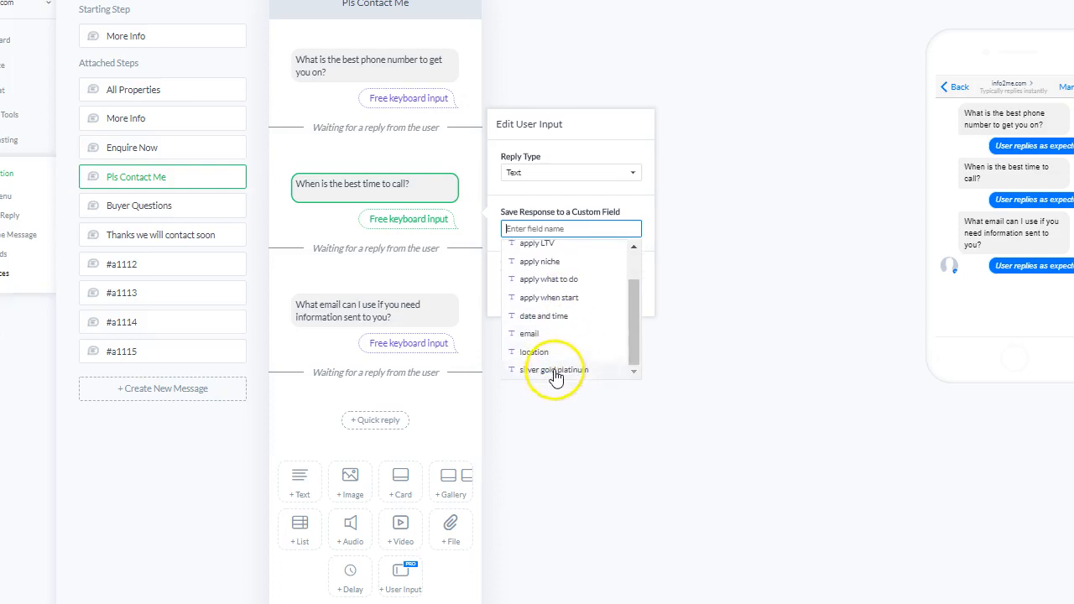
pyautogui.scroll(2, 557, 260)
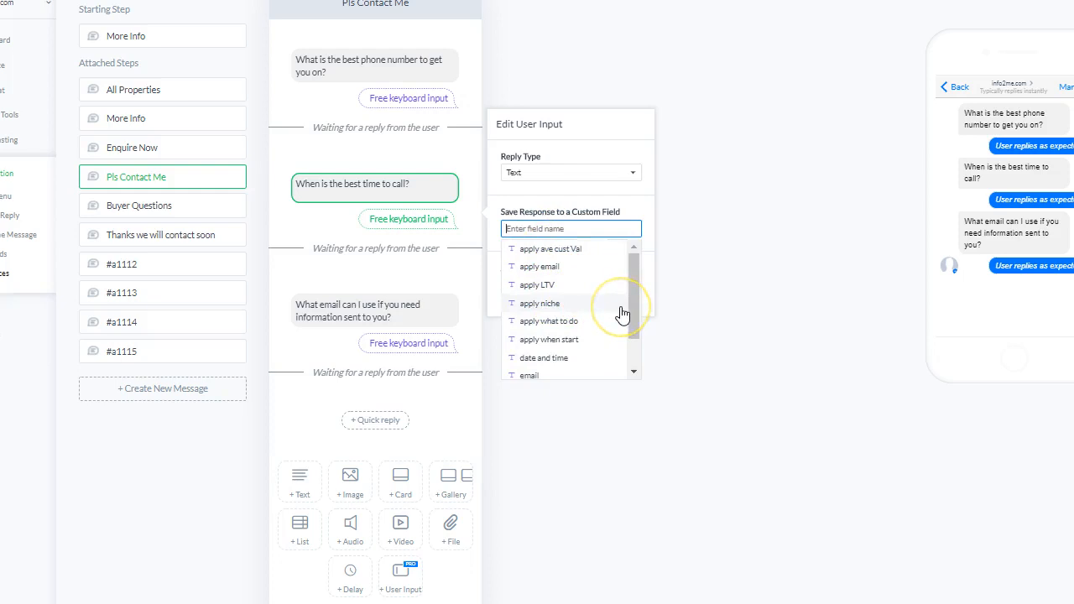
pyautogui.write('pply')
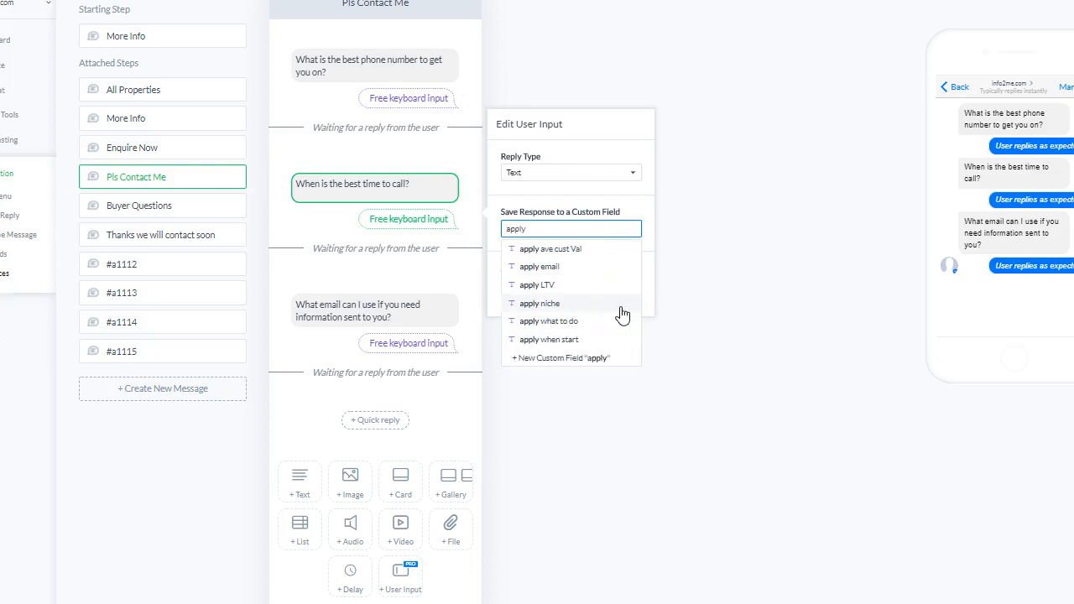
pyautogui.click(570, 358)
pyautogui.click(669, 91)
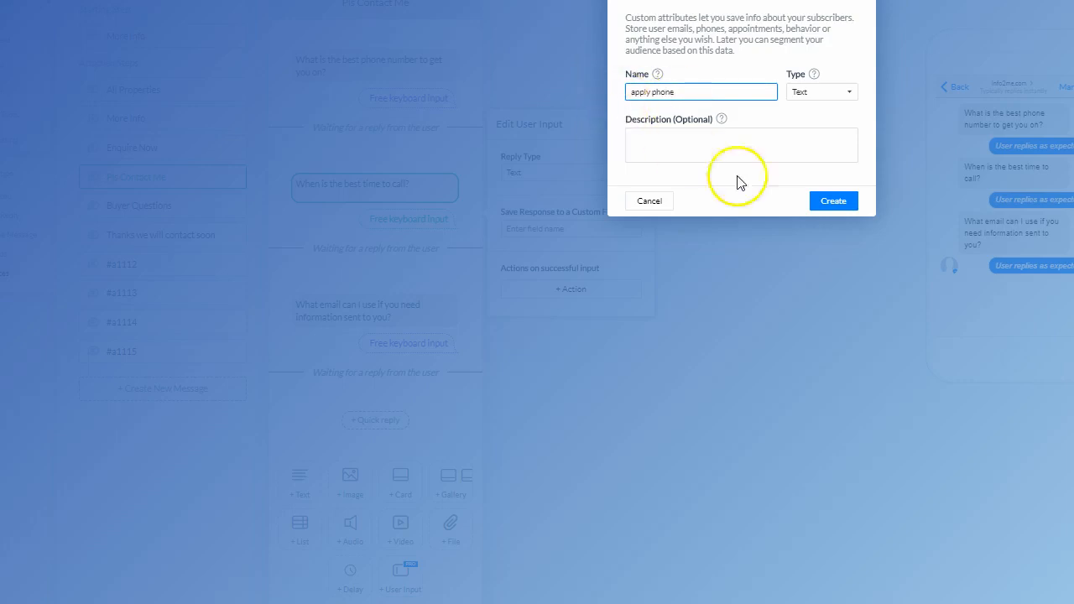
pyautogui.click(829, 206)
pyautogui.click(815, 206)
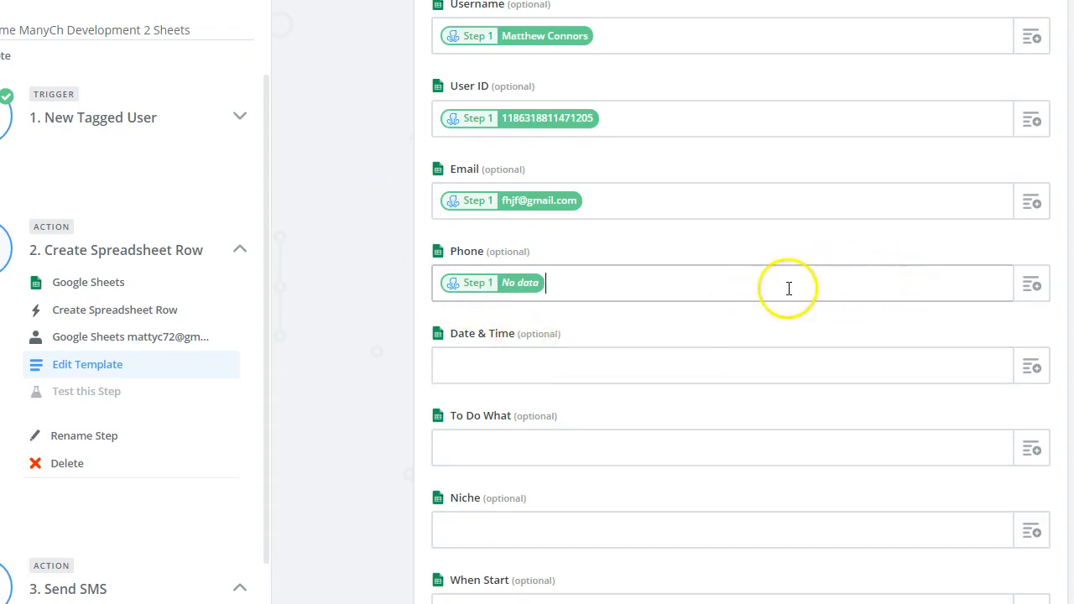
# Step: Switch to Zapier, clear the Phone column's mapping and look through the trigger's custom fields for phone data
pyautogui.press('BackSpace')
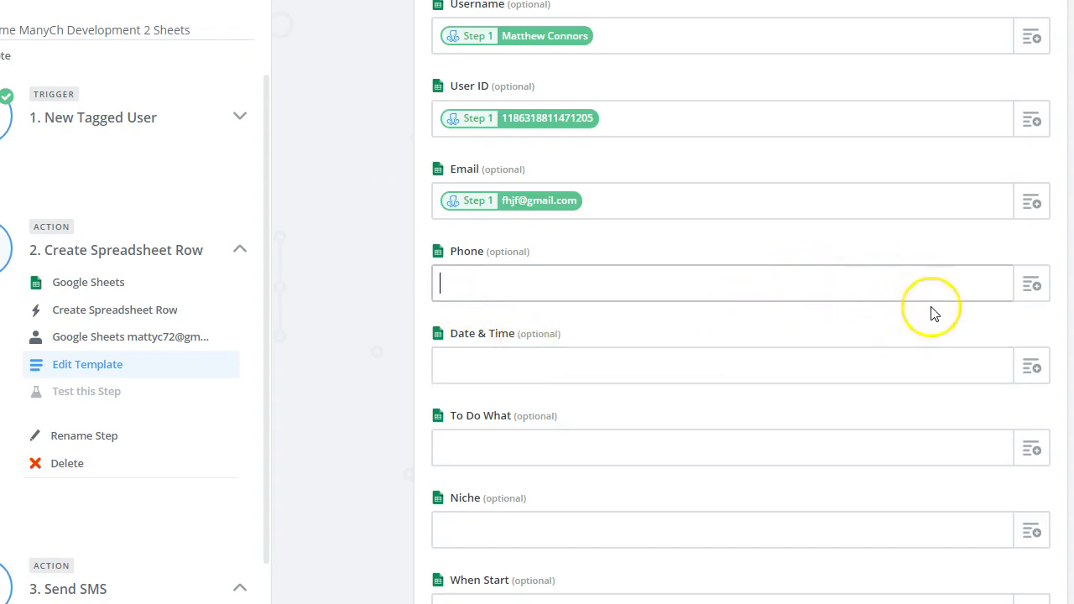
pyautogui.click(1031, 286)
pyautogui.scroll(-5, 643, 379)
pyautogui.scroll(-5, 663, 485)
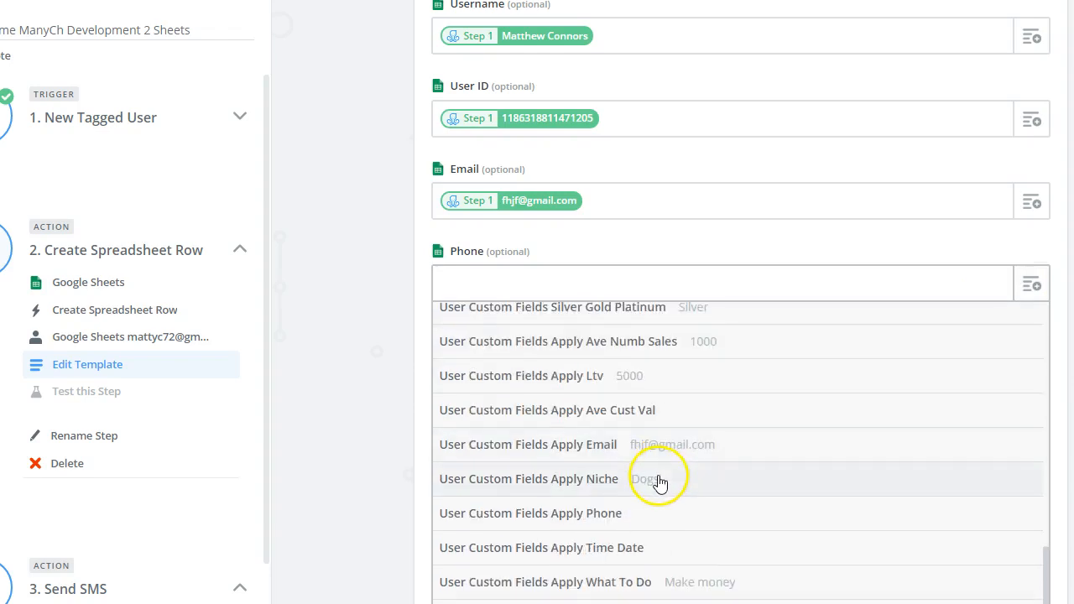
pyautogui.scroll(-3, 663, 483)
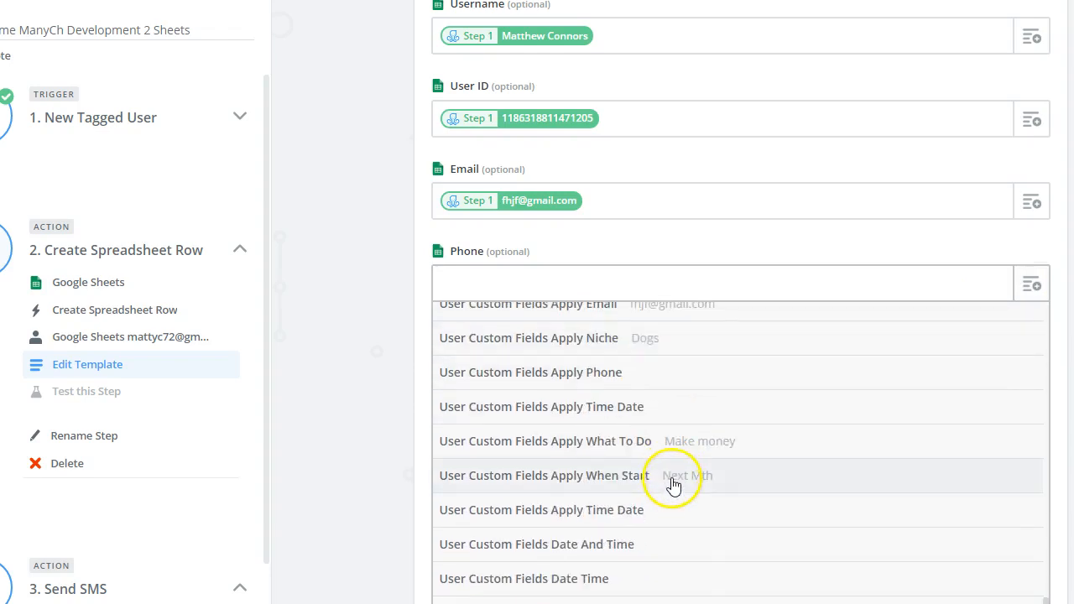
# Step: Proceed from the ManyChat trigger test through the Create Spreadsheet Row action and existing Google Sheets account to the row template
pyautogui.click(673, 482)
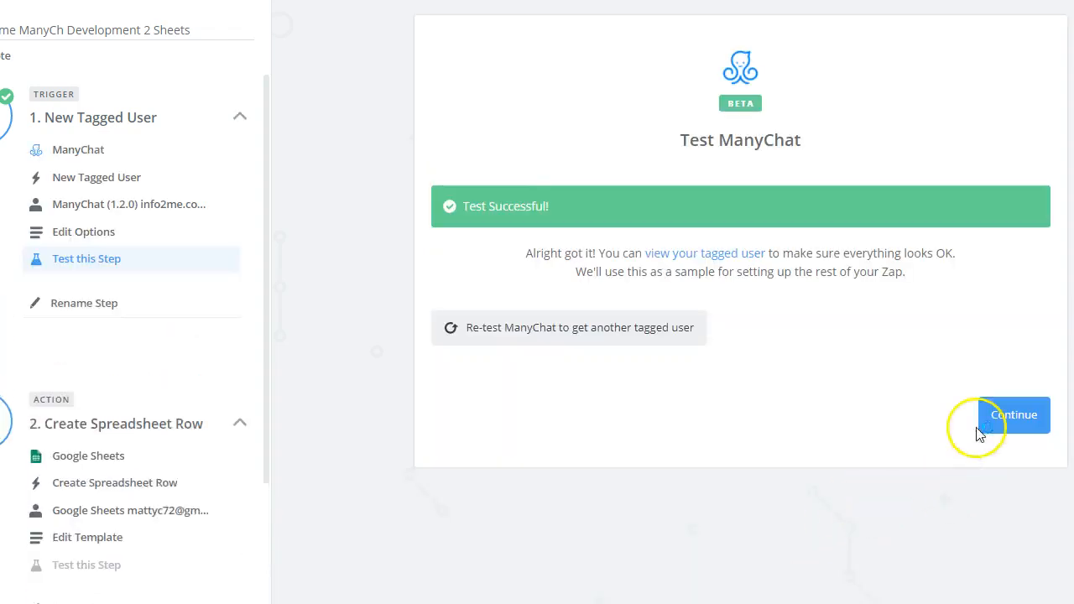
pyautogui.click(998, 424)
pyautogui.click(529, 277)
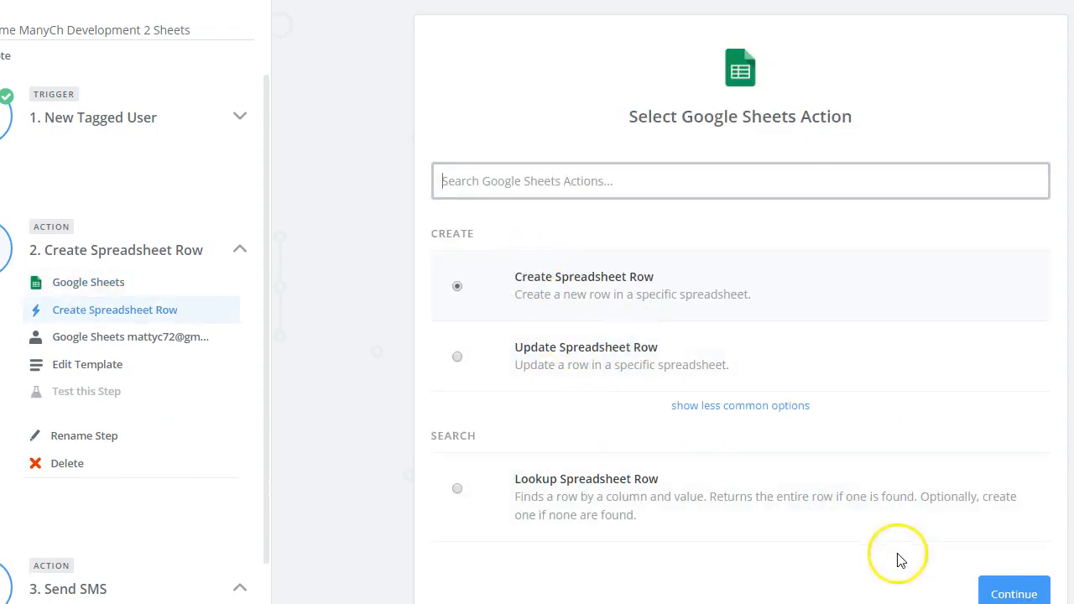
pyautogui.click(1009, 587)
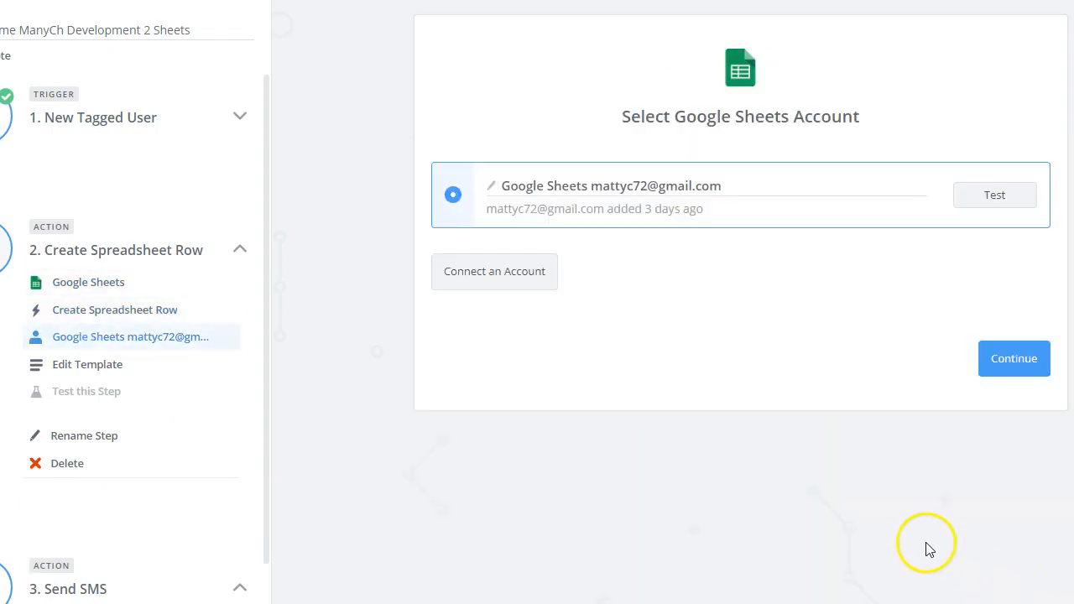
pyautogui.click(1020, 372)
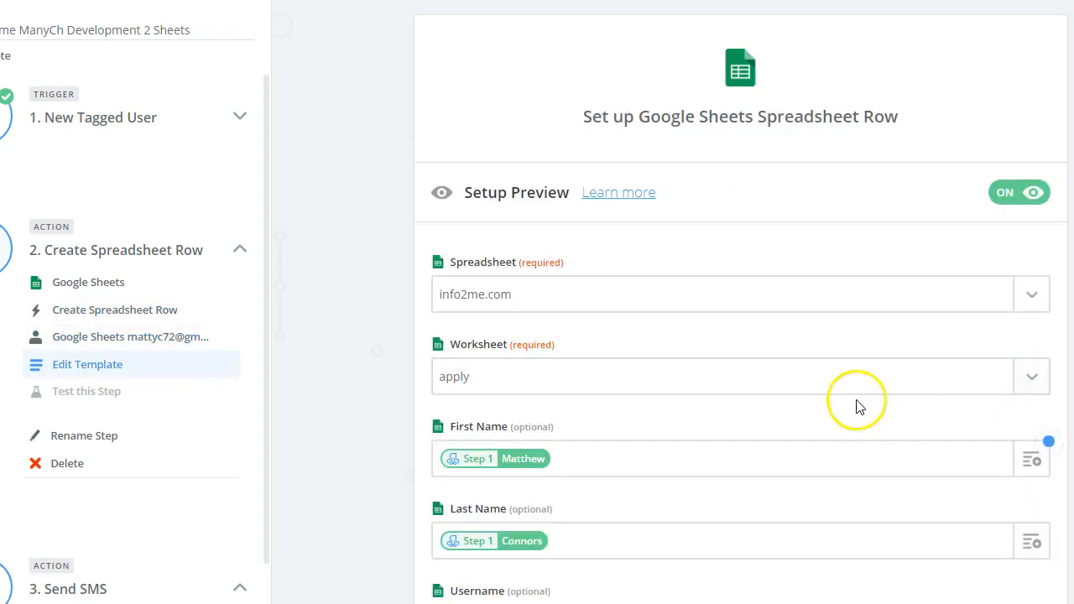
# Step: Look through the trigger fields offered for the Phone column for phone data
pyautogui.scroll(-3, 856, 325)
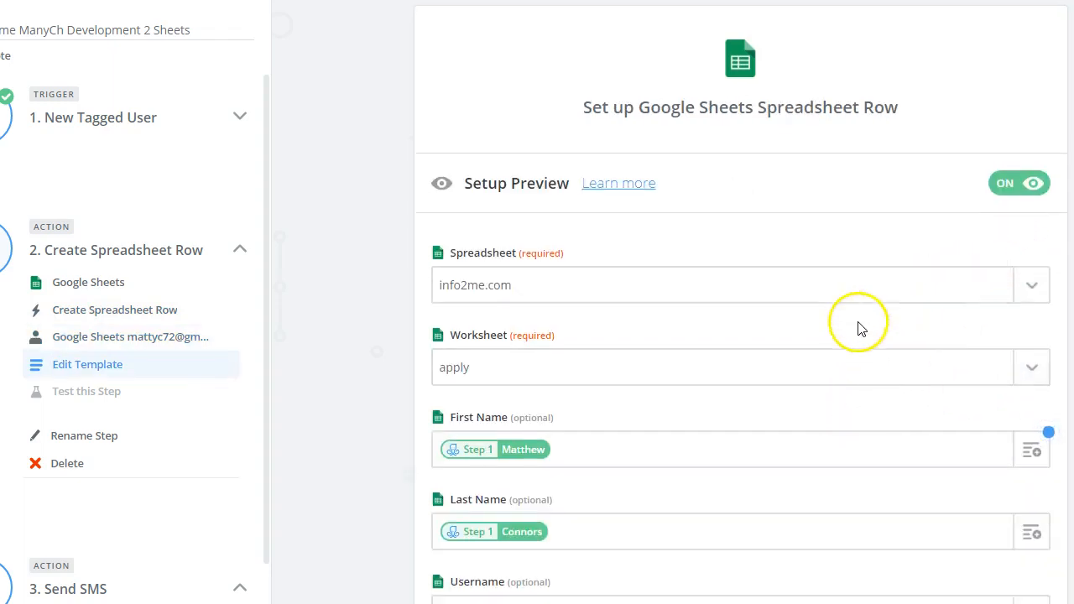
pyautogui.scroll(-2, 864, 336)
pyautogui.click(731, 443)
pyautogui.click(1028, 457)
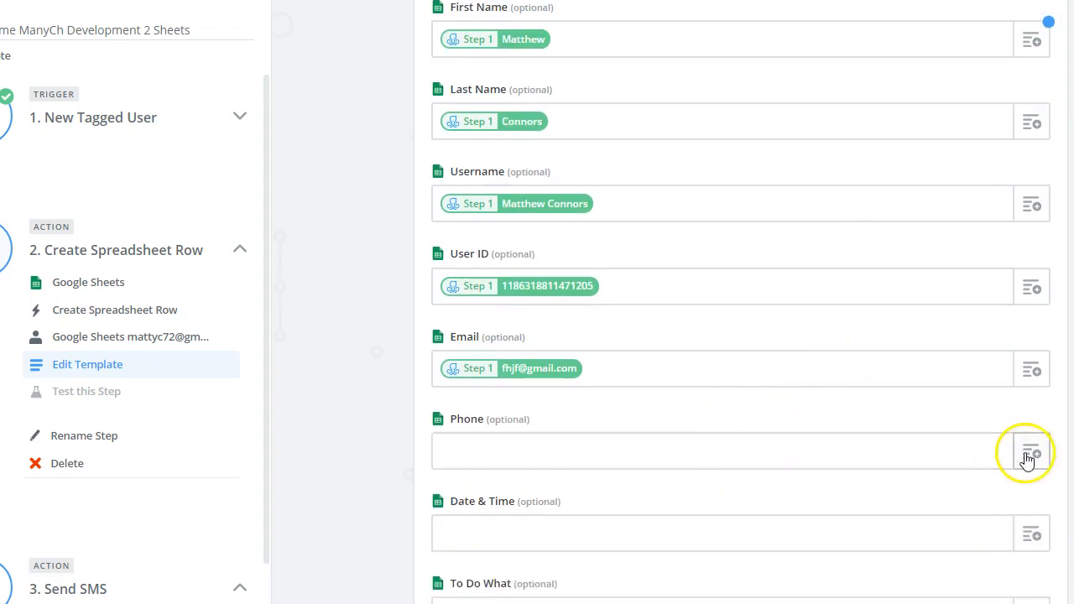
pyautogui.scroll(-1, 707, 516)
pyautogui.scroll(-8, 706, 520)
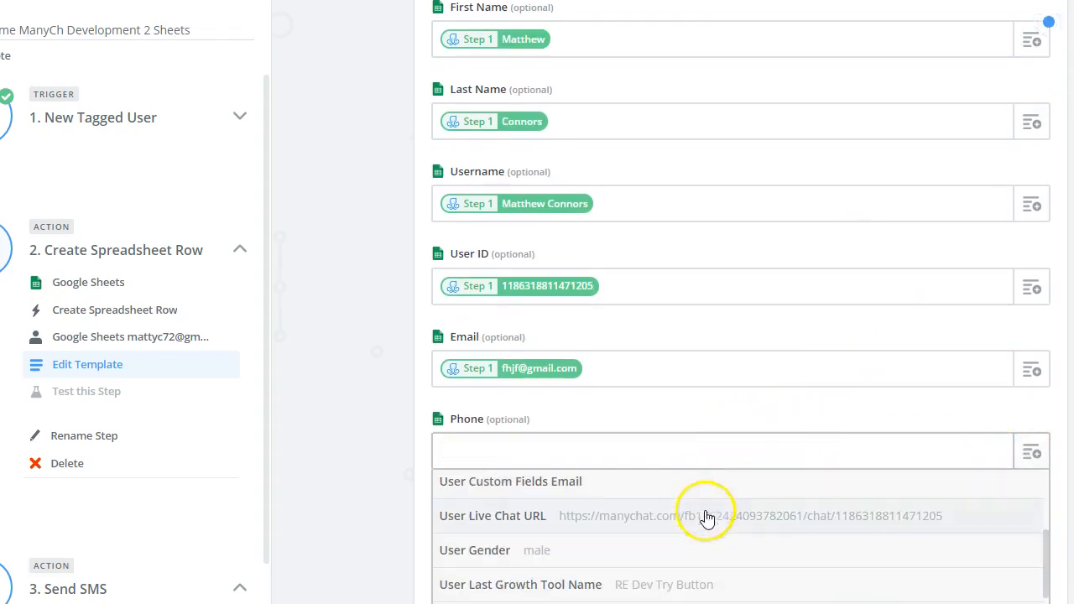
pyautogui.scroll(-2, 707, 540)
pyautogui.scroll(-5, 706, 539)
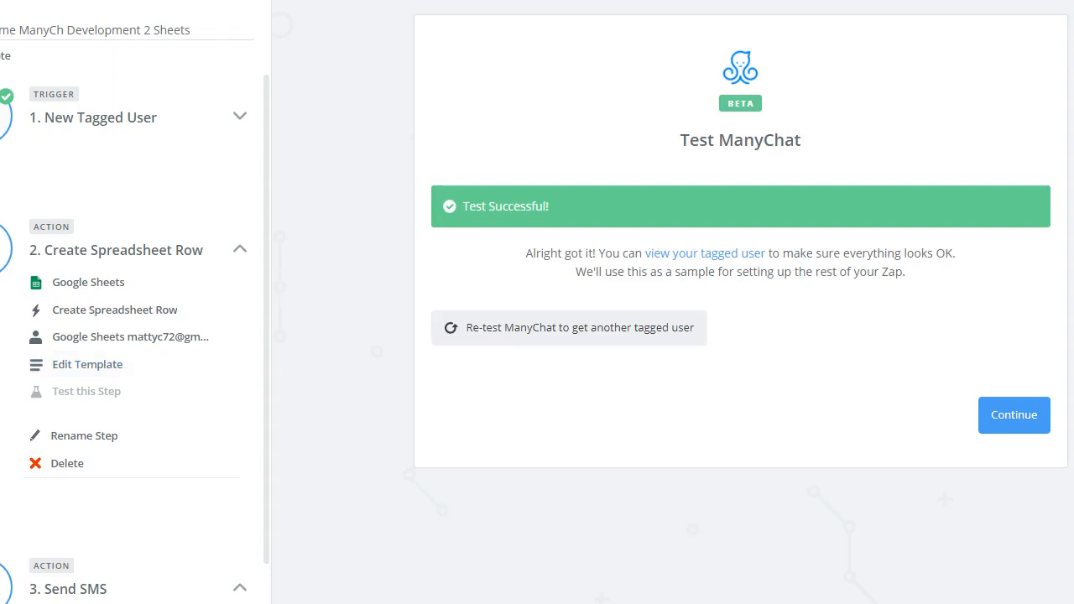
# Step: Re-test the New Tagged User trigger by fetching an existing user with the Completed Demo tag, and accept the sample
pyautogui.click(633, 345)
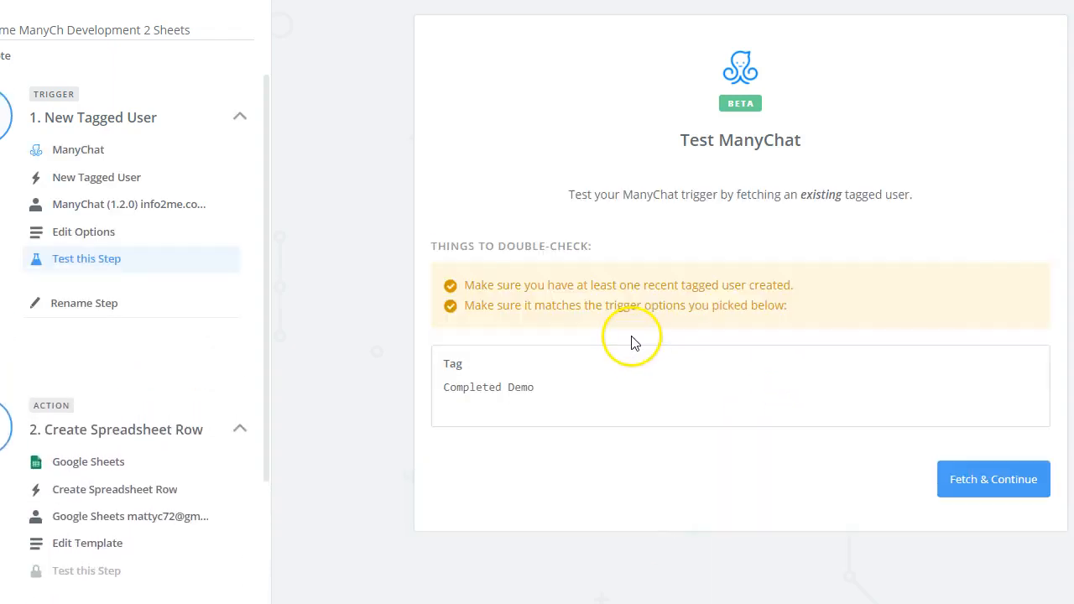
pyautogui.click(963, 487)
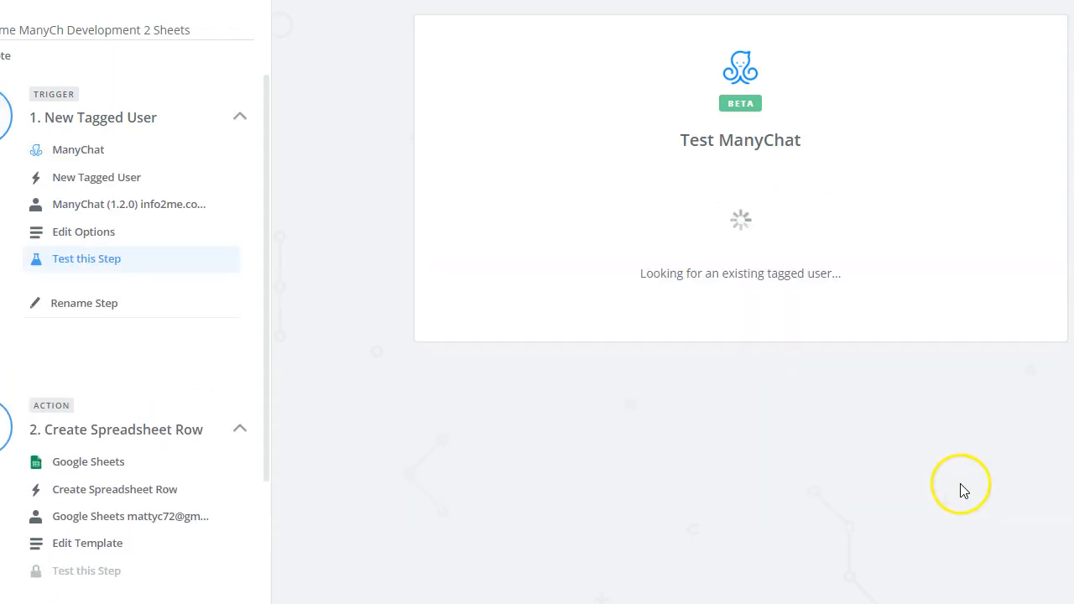
pyautogui.click(989, 413)
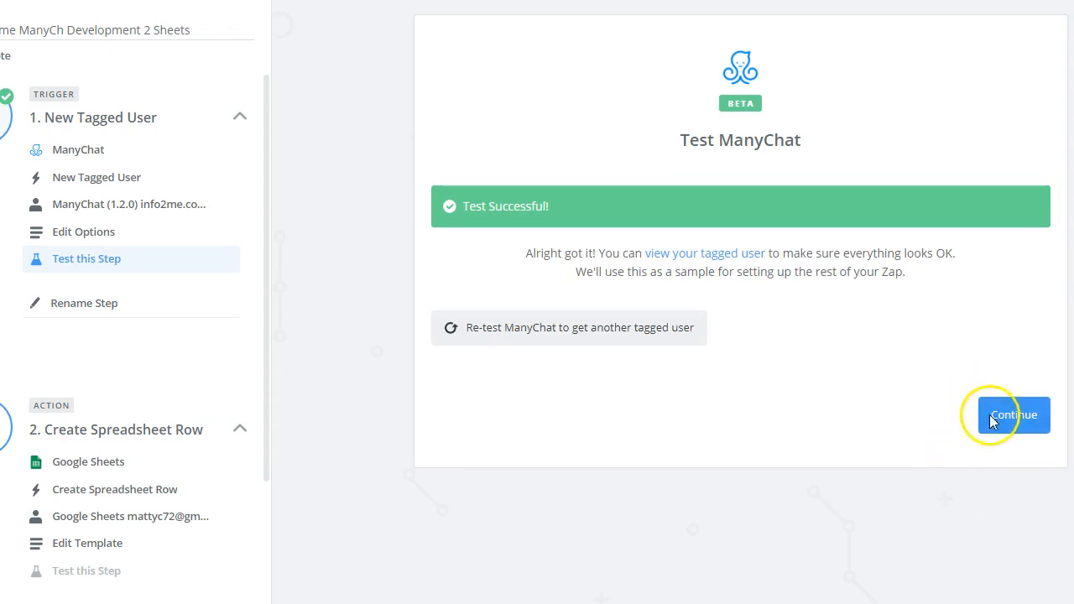
# Step: Keep the Create Spreadsheet Row action, test the connected Google Sheets account and proceed to the row template
pyautogui.click(497, 268)
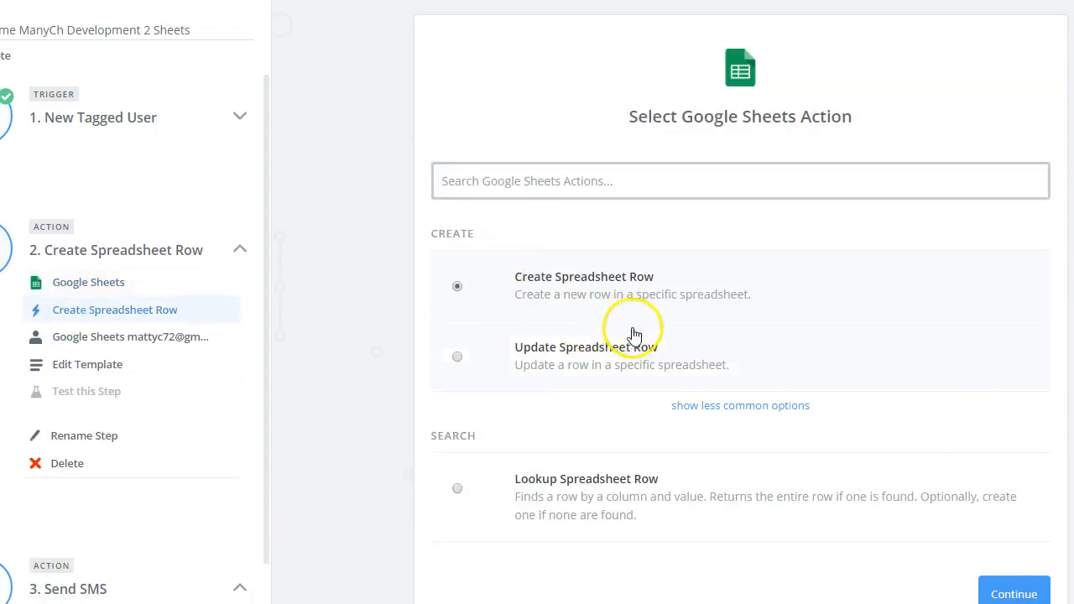
pyautogui.click(988, 591)
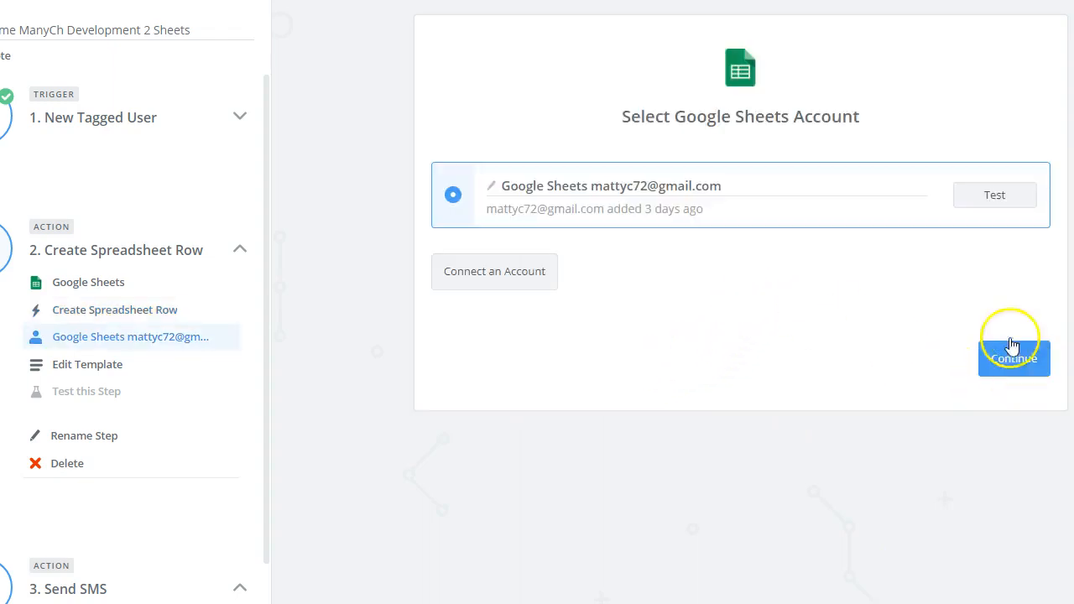
pyautogui.click(986, 203)
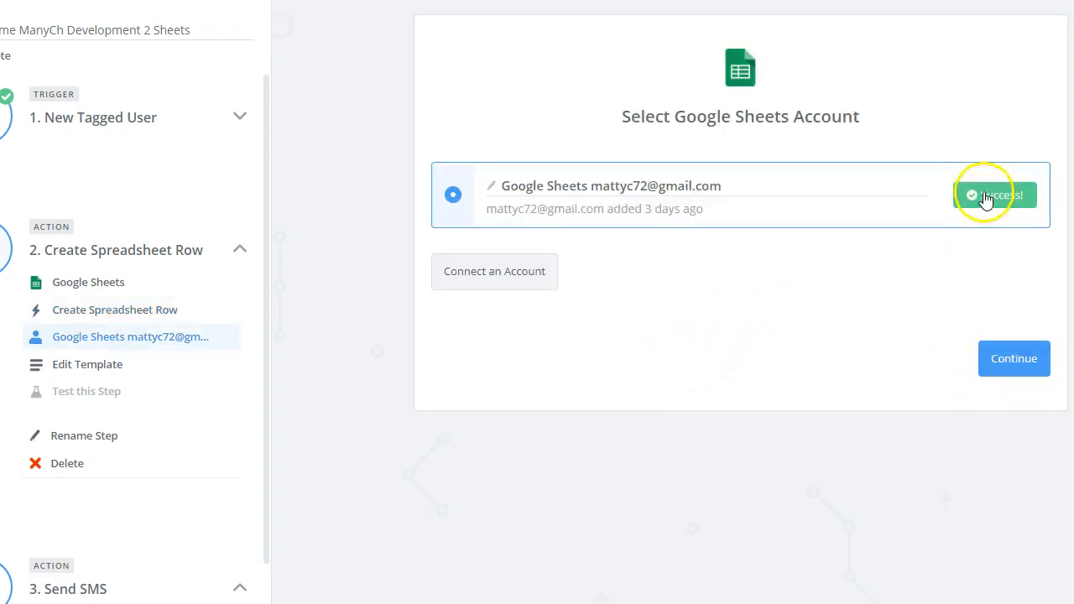
pyautogui.click(999, 360)
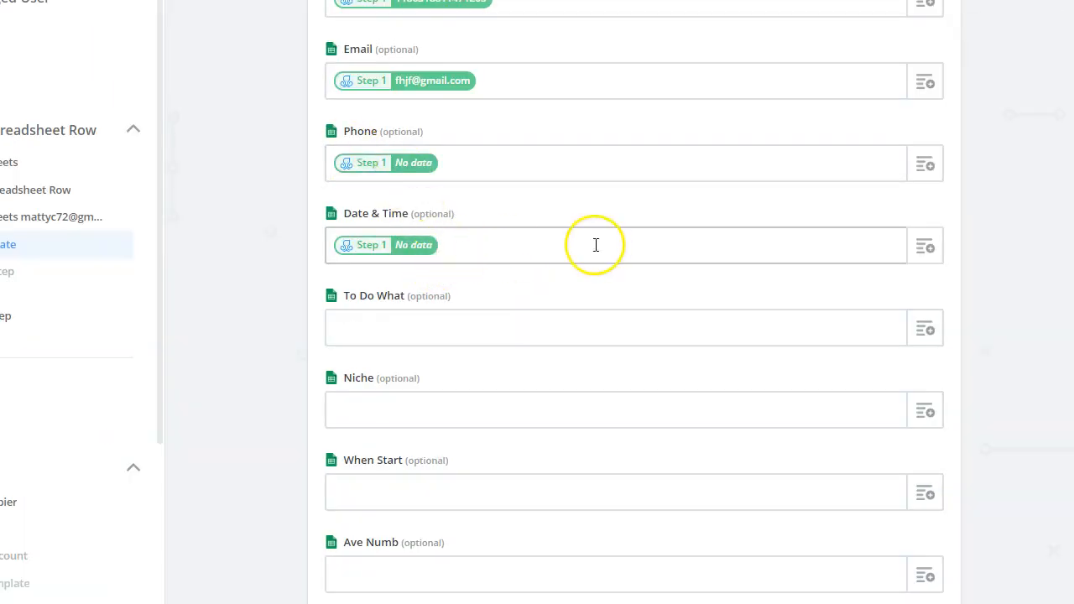
# Step: Clear the Date & Time column's mapping, review the remaining columns and submit the spreadsheet row template
pyautogui.press('BackSpace')
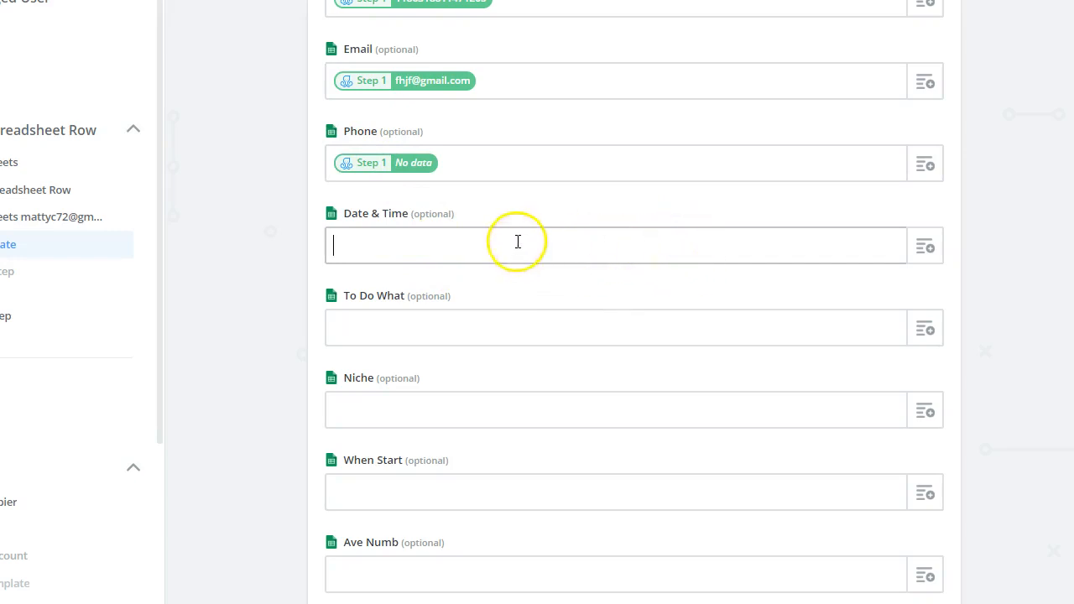
pyautogui.scroll(-2, 546, 289)
pyautogui.scroll(-2, 520, 311)
pyautogui.scroll(-2, 662, 289)
pyautogui.scroll(-2, 659, 283)
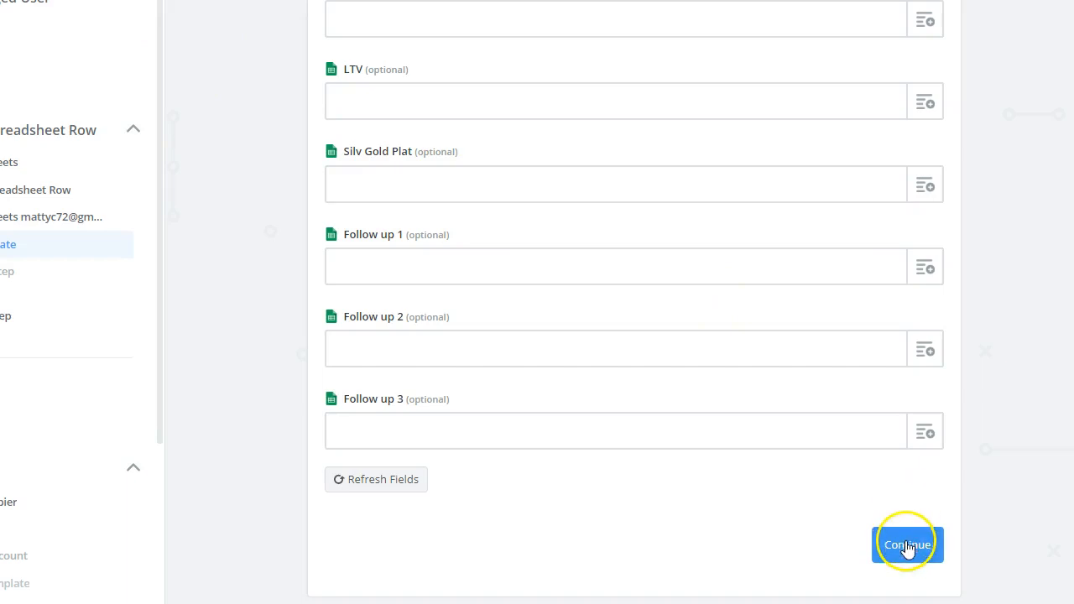
pyautogui.scroll(10, 218, 227)
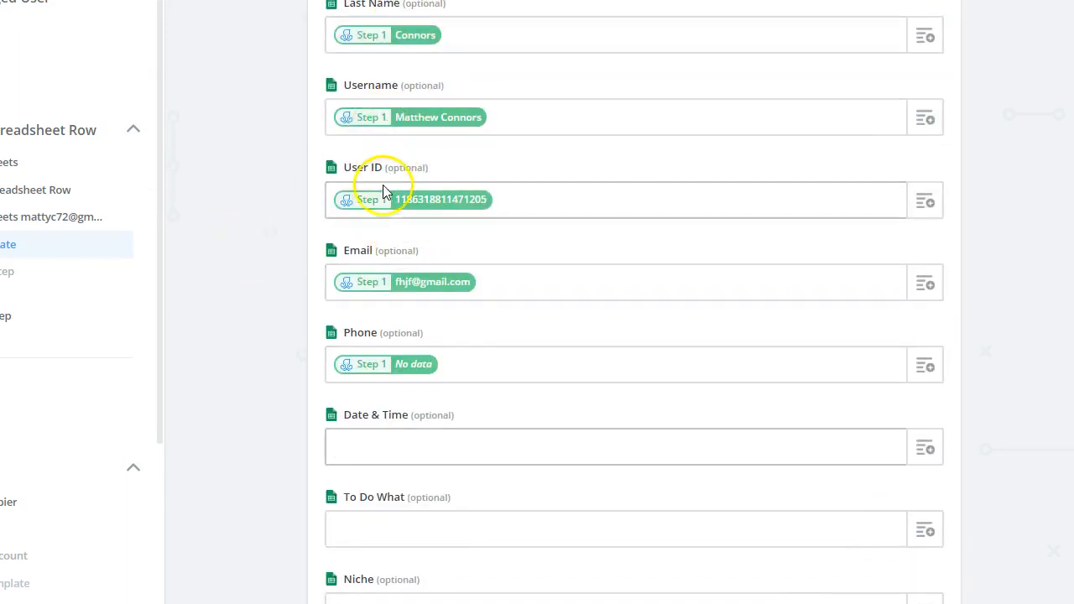
pyautogui.scroll(3, 384, 187)
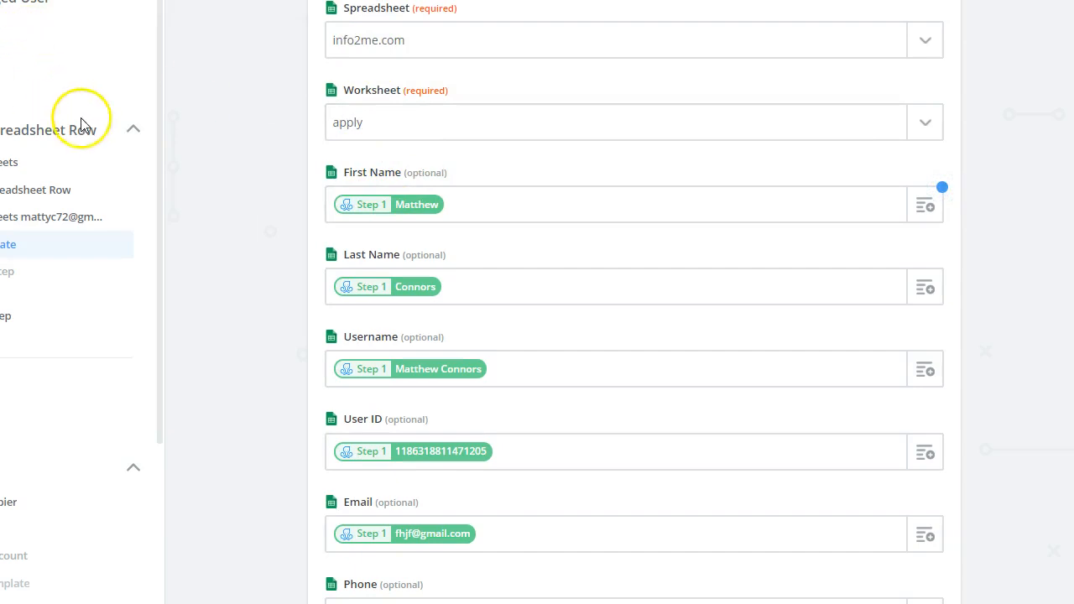
pyautogui.scroll(-7, 536, 283)
pyautogui.scroll(-6, 608, 327)
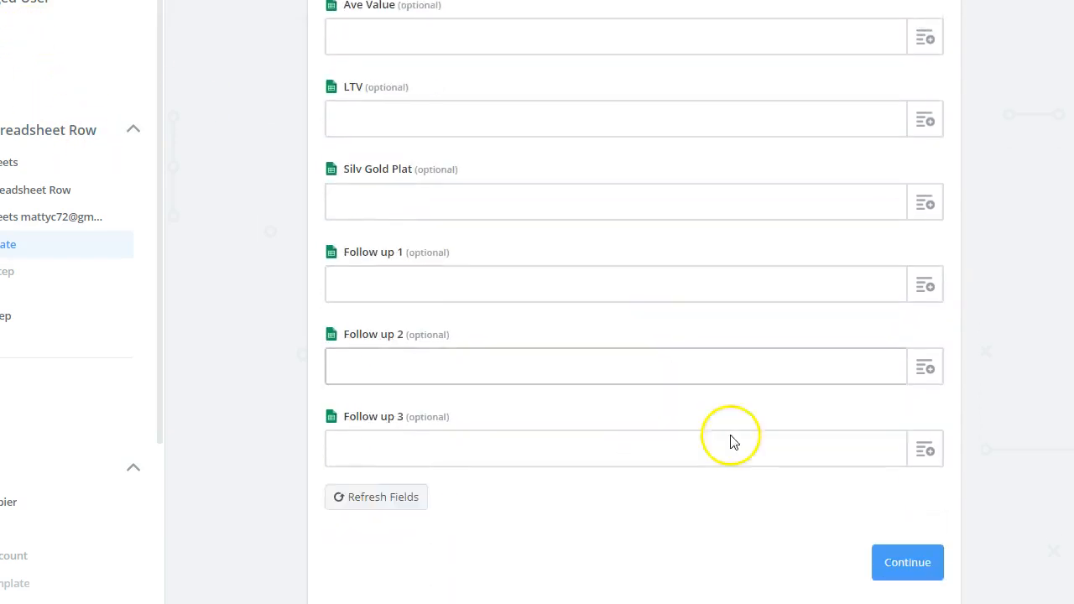
pyautogui.click(918, 539)
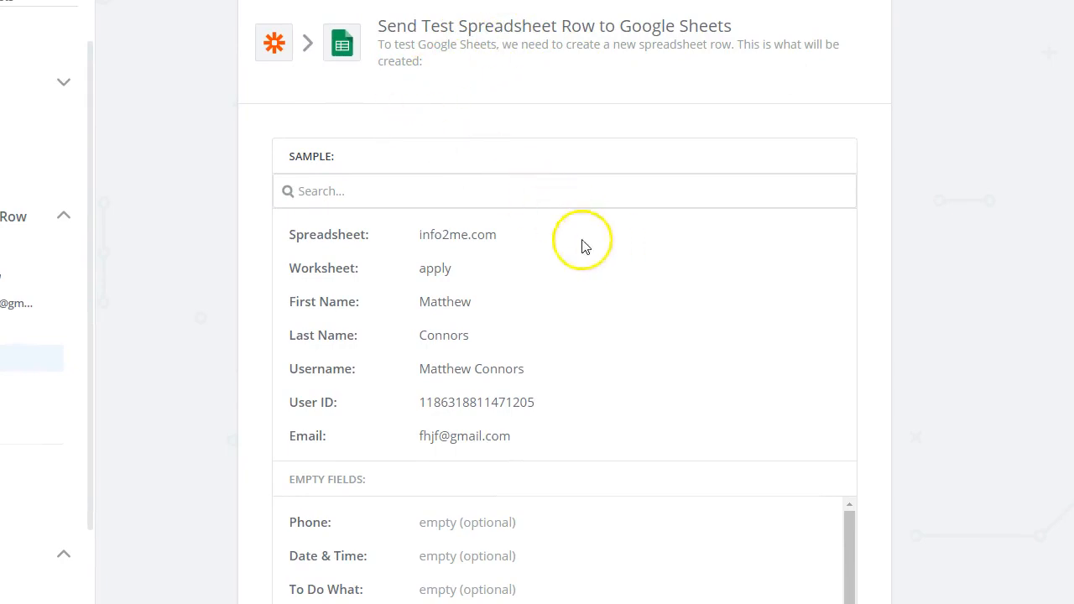
# Step: Send the test spreadsheet row to Google Sheets, check it in the info2me.com sheet and return to Zapier
pyautogui.scroll(-5, 599, 280)
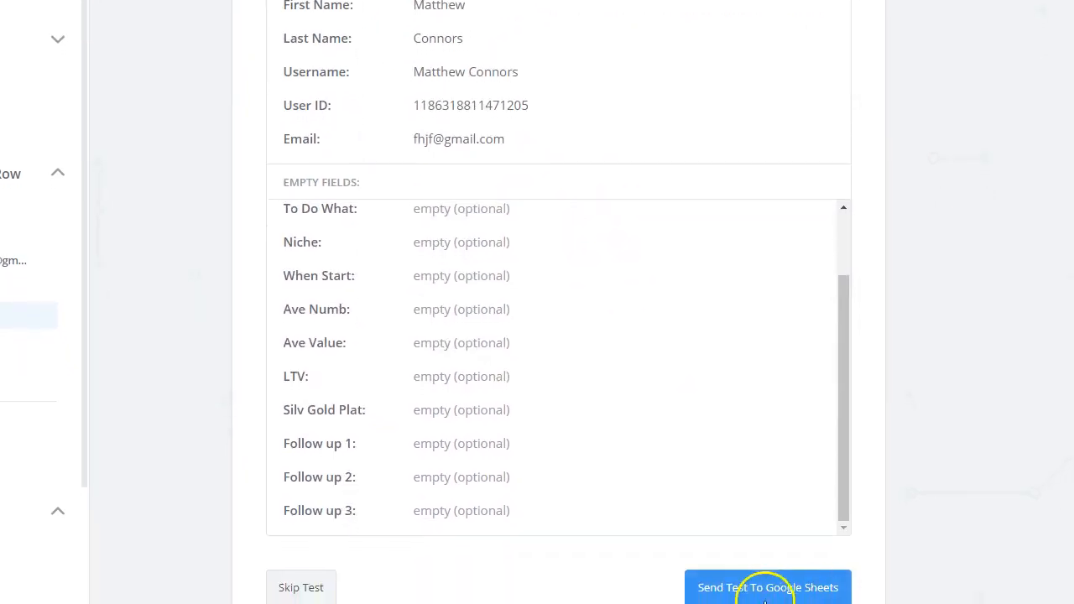
pyautogui.click(730, 592)
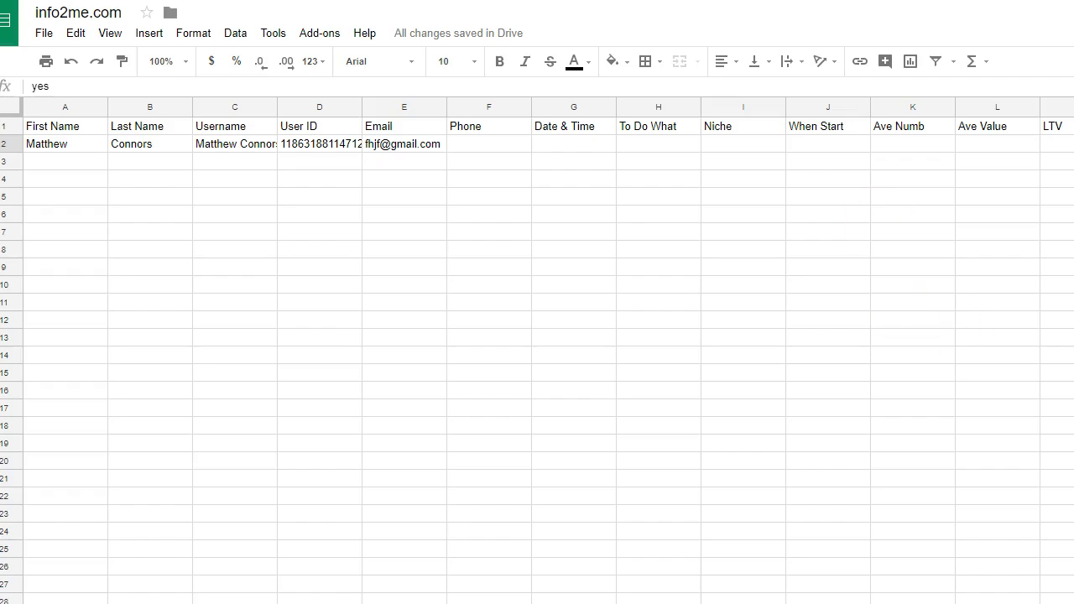
pyautogui.click(403, 0)
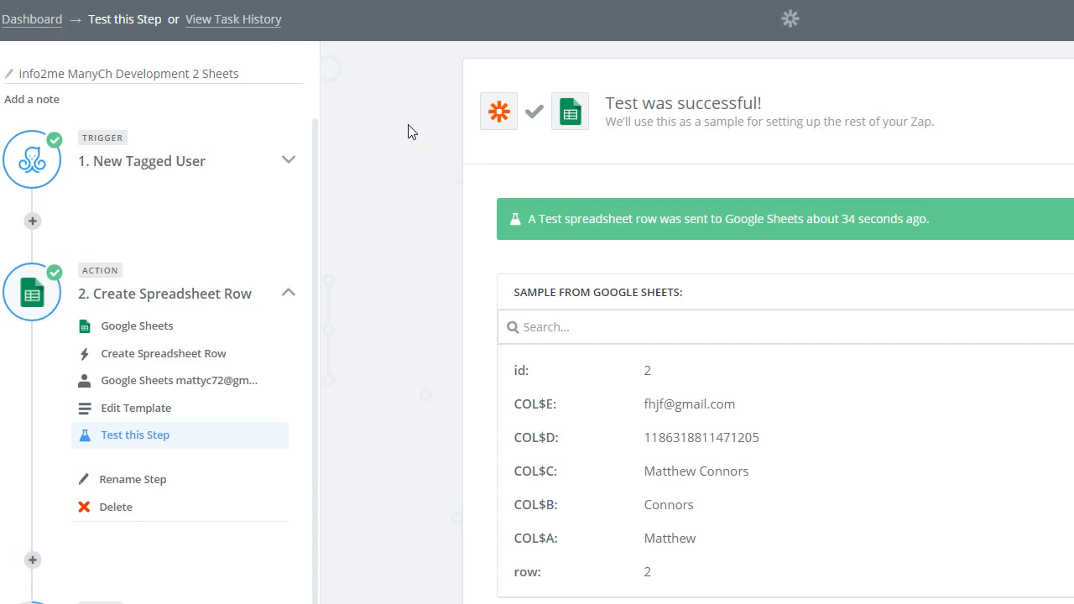
pyautogui.click(472, 141)
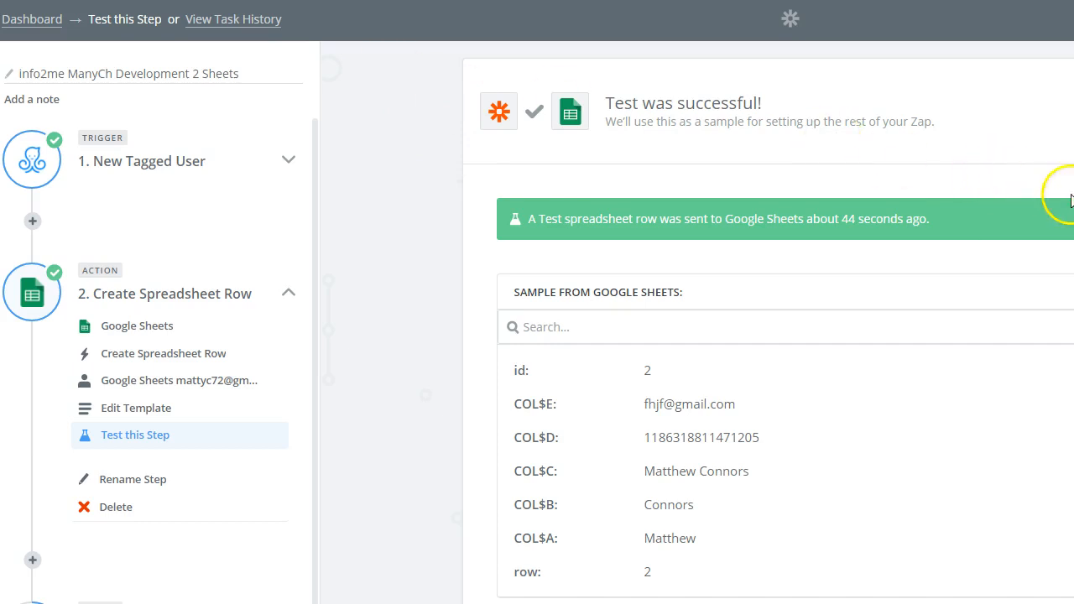